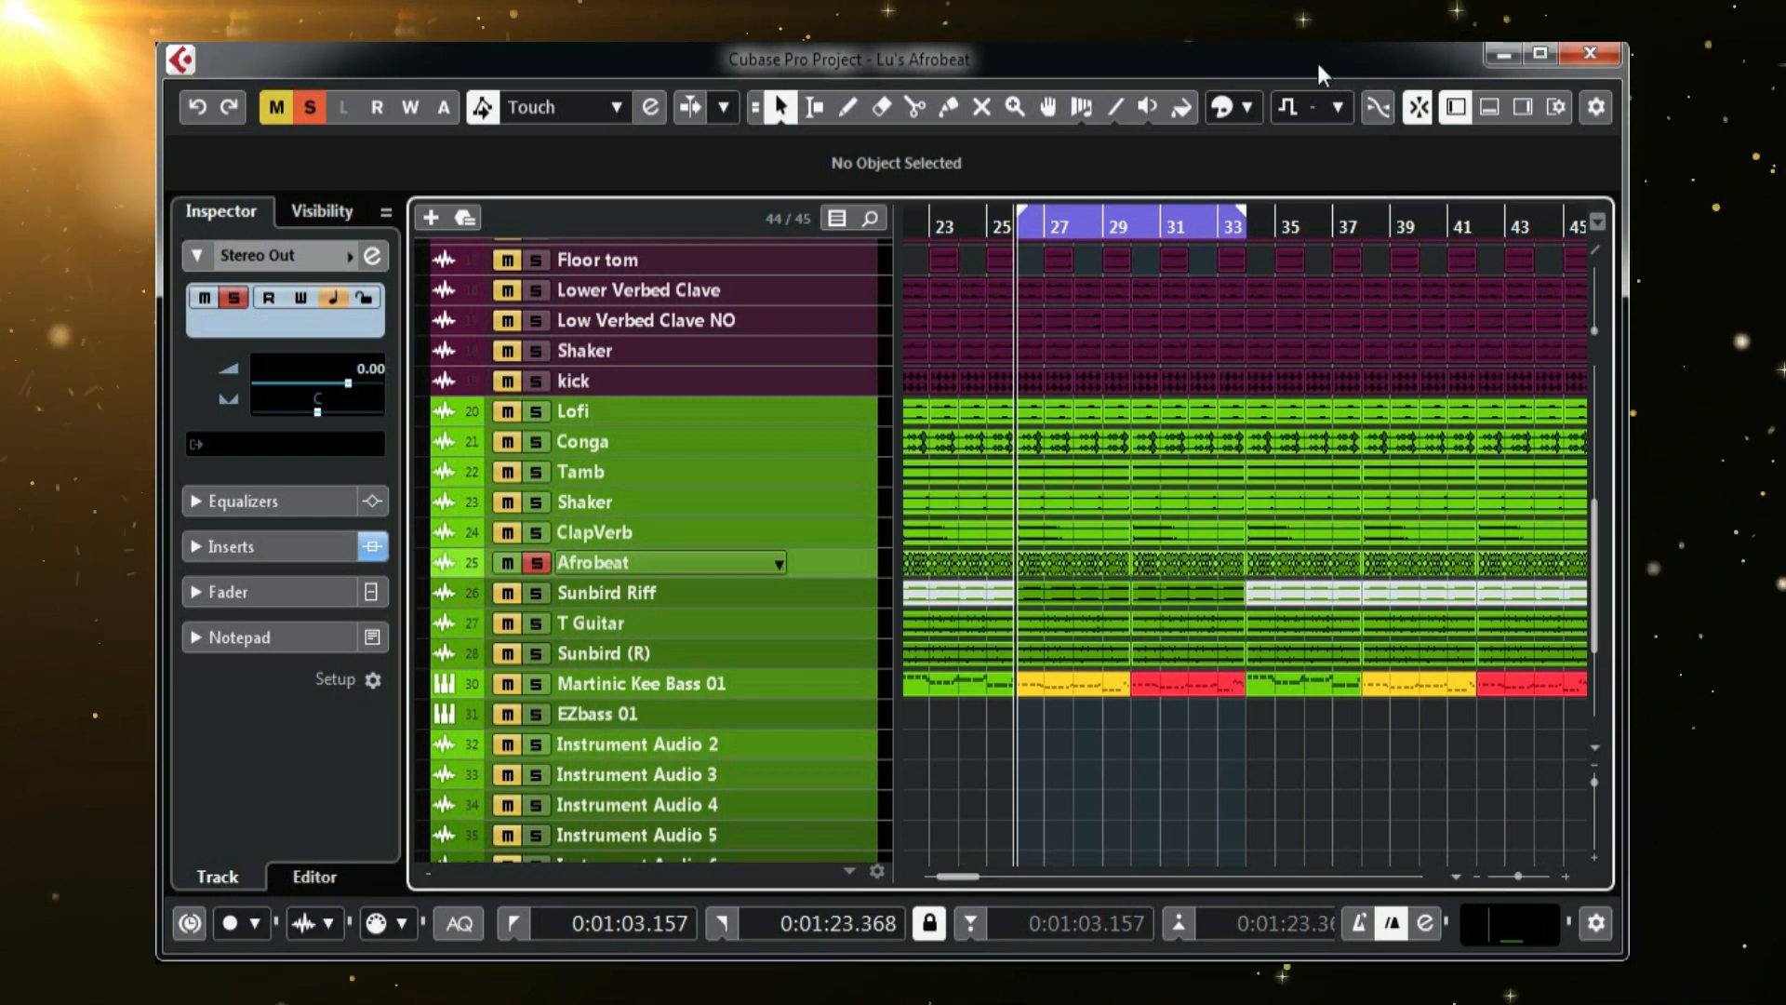
Step: Audition the soloed Afrobeat track over the loop range and open its Extractor insert
key("space")
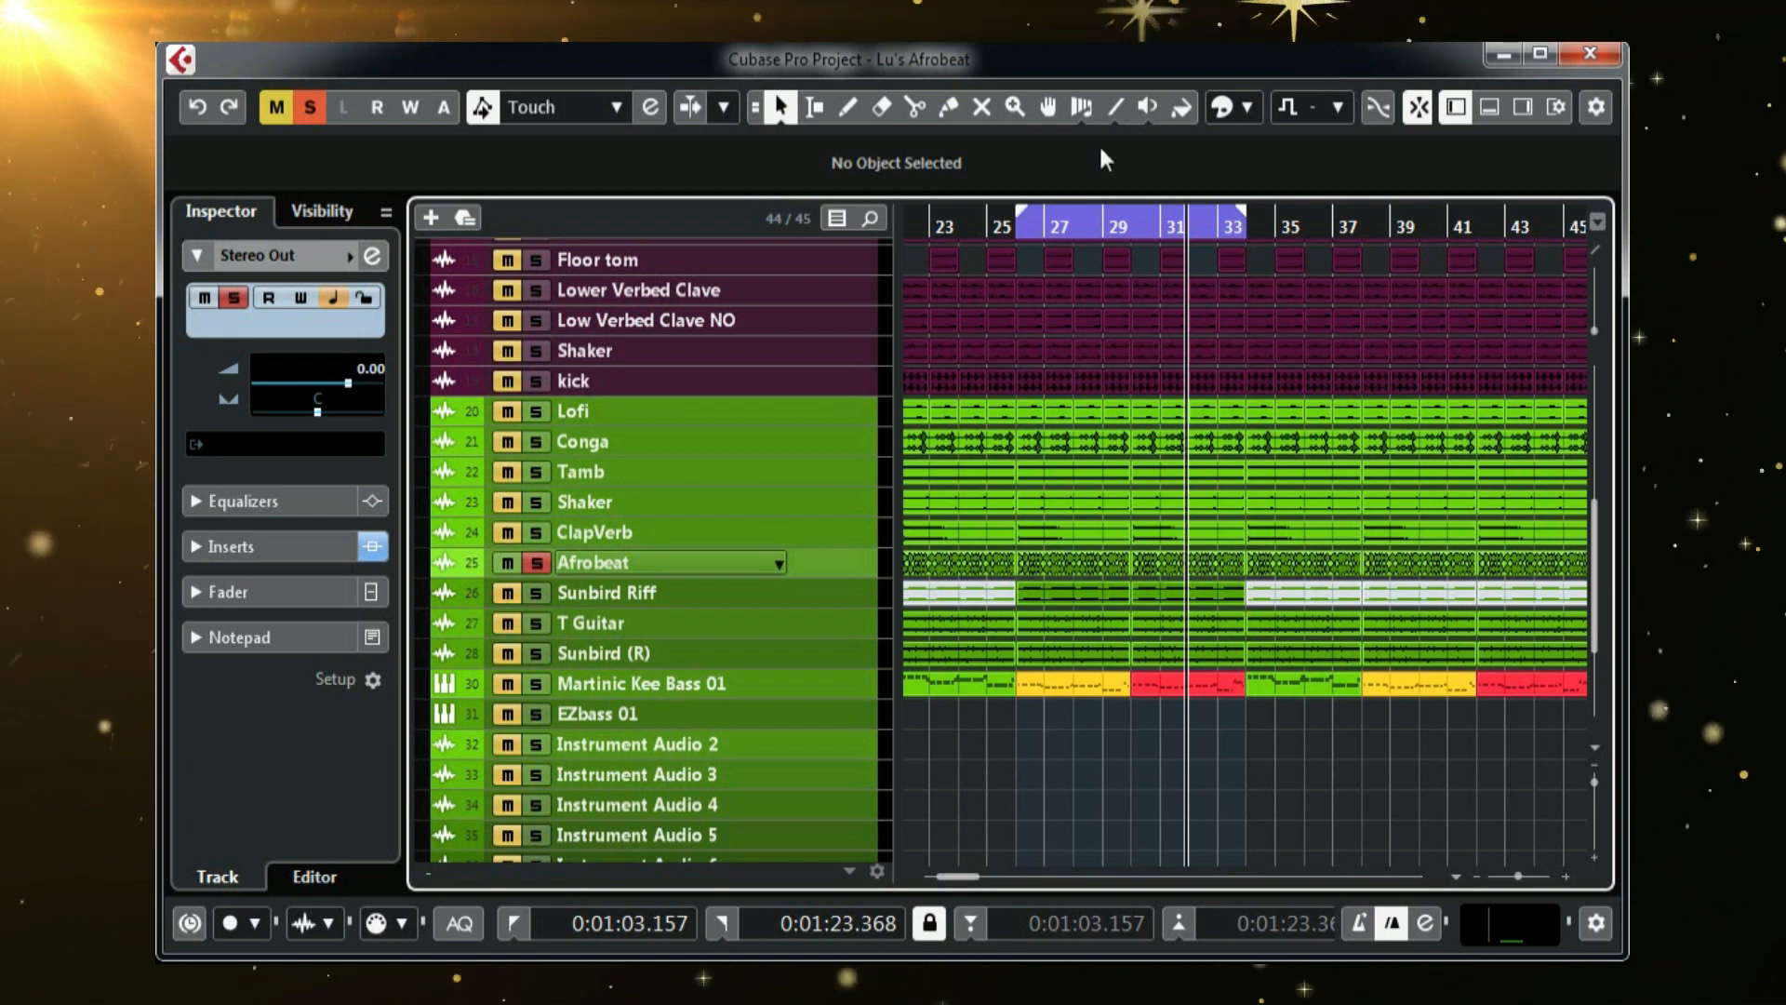
left_click(824, 567)
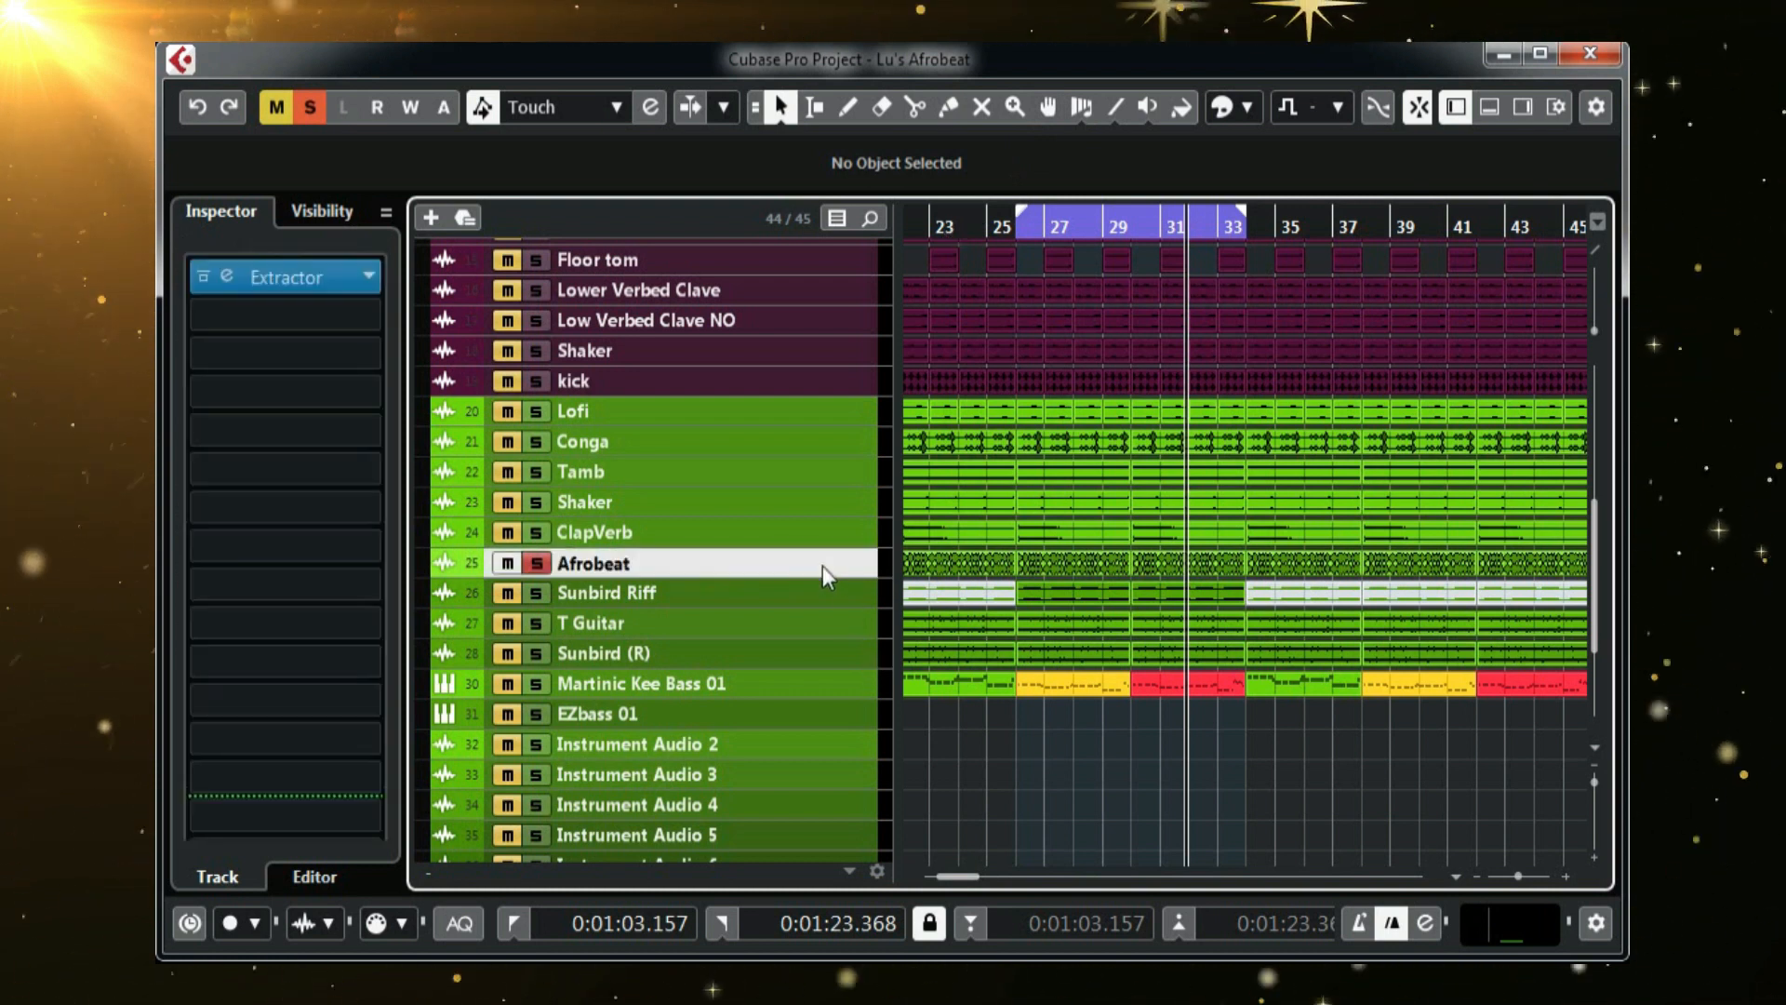
left_click(227, 276)
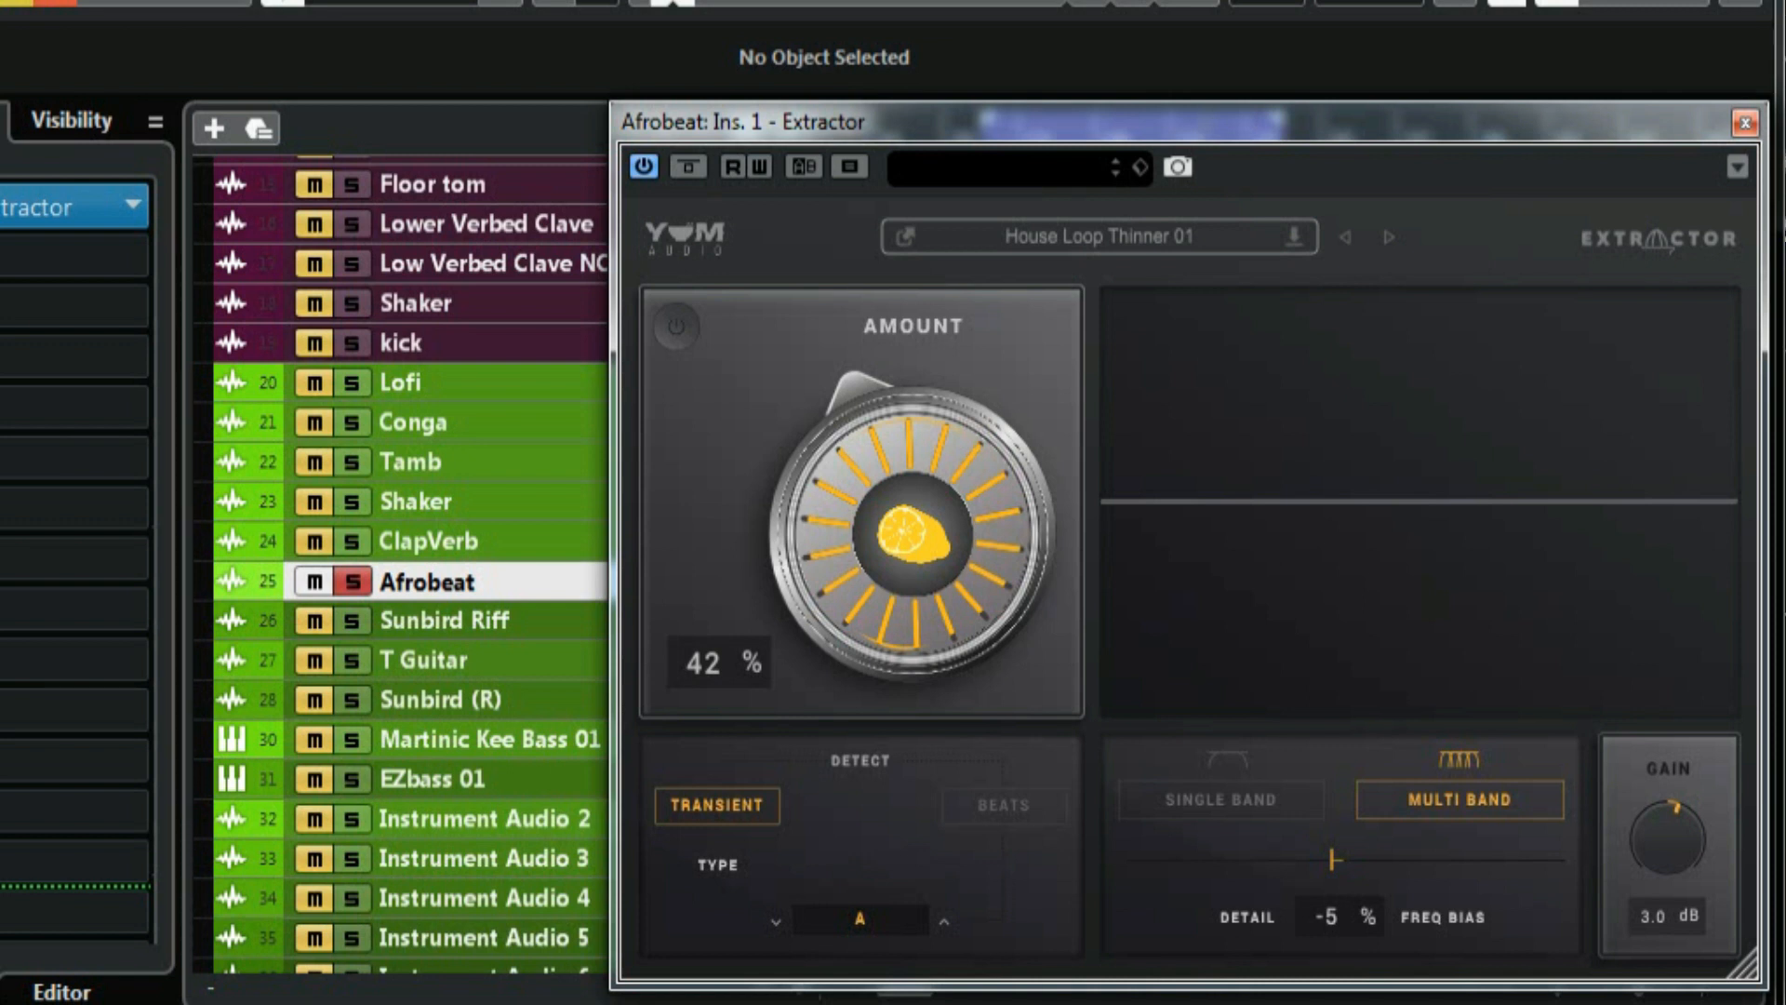
Step: Browse Extractor's factory preset list and close it without loading another preset
left_click(1222, 237)
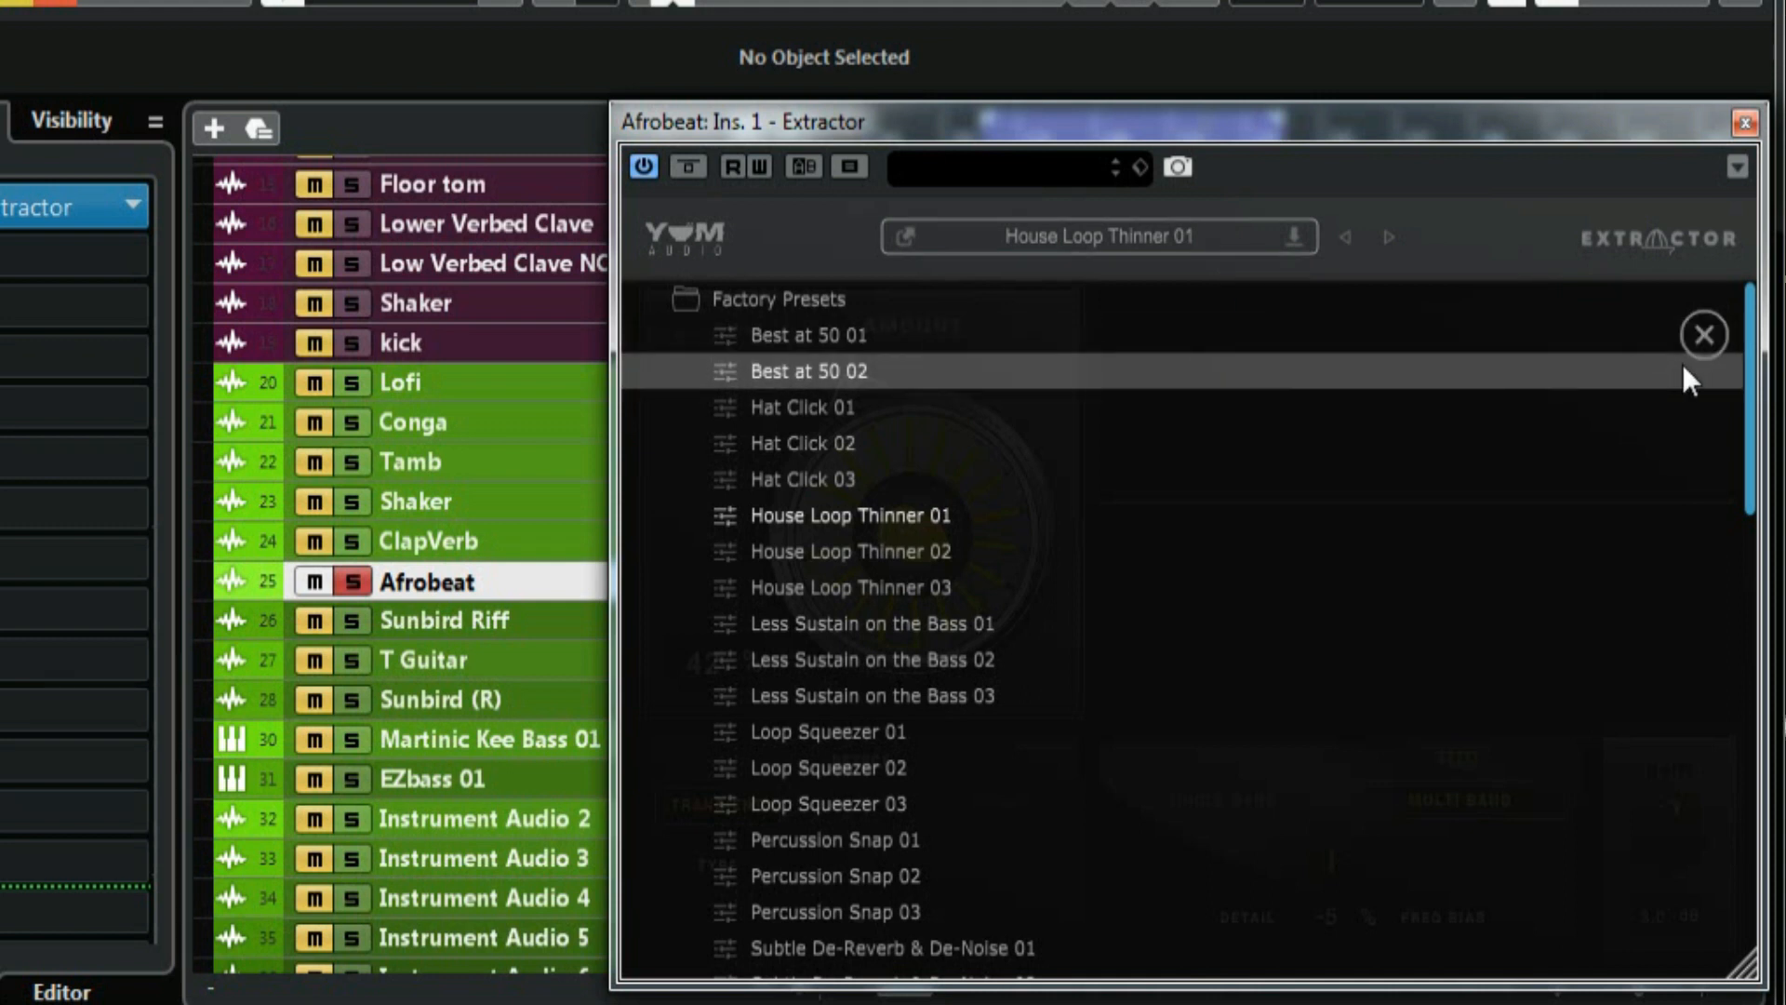
left_click_drag(1752, 356, 1749, 312)
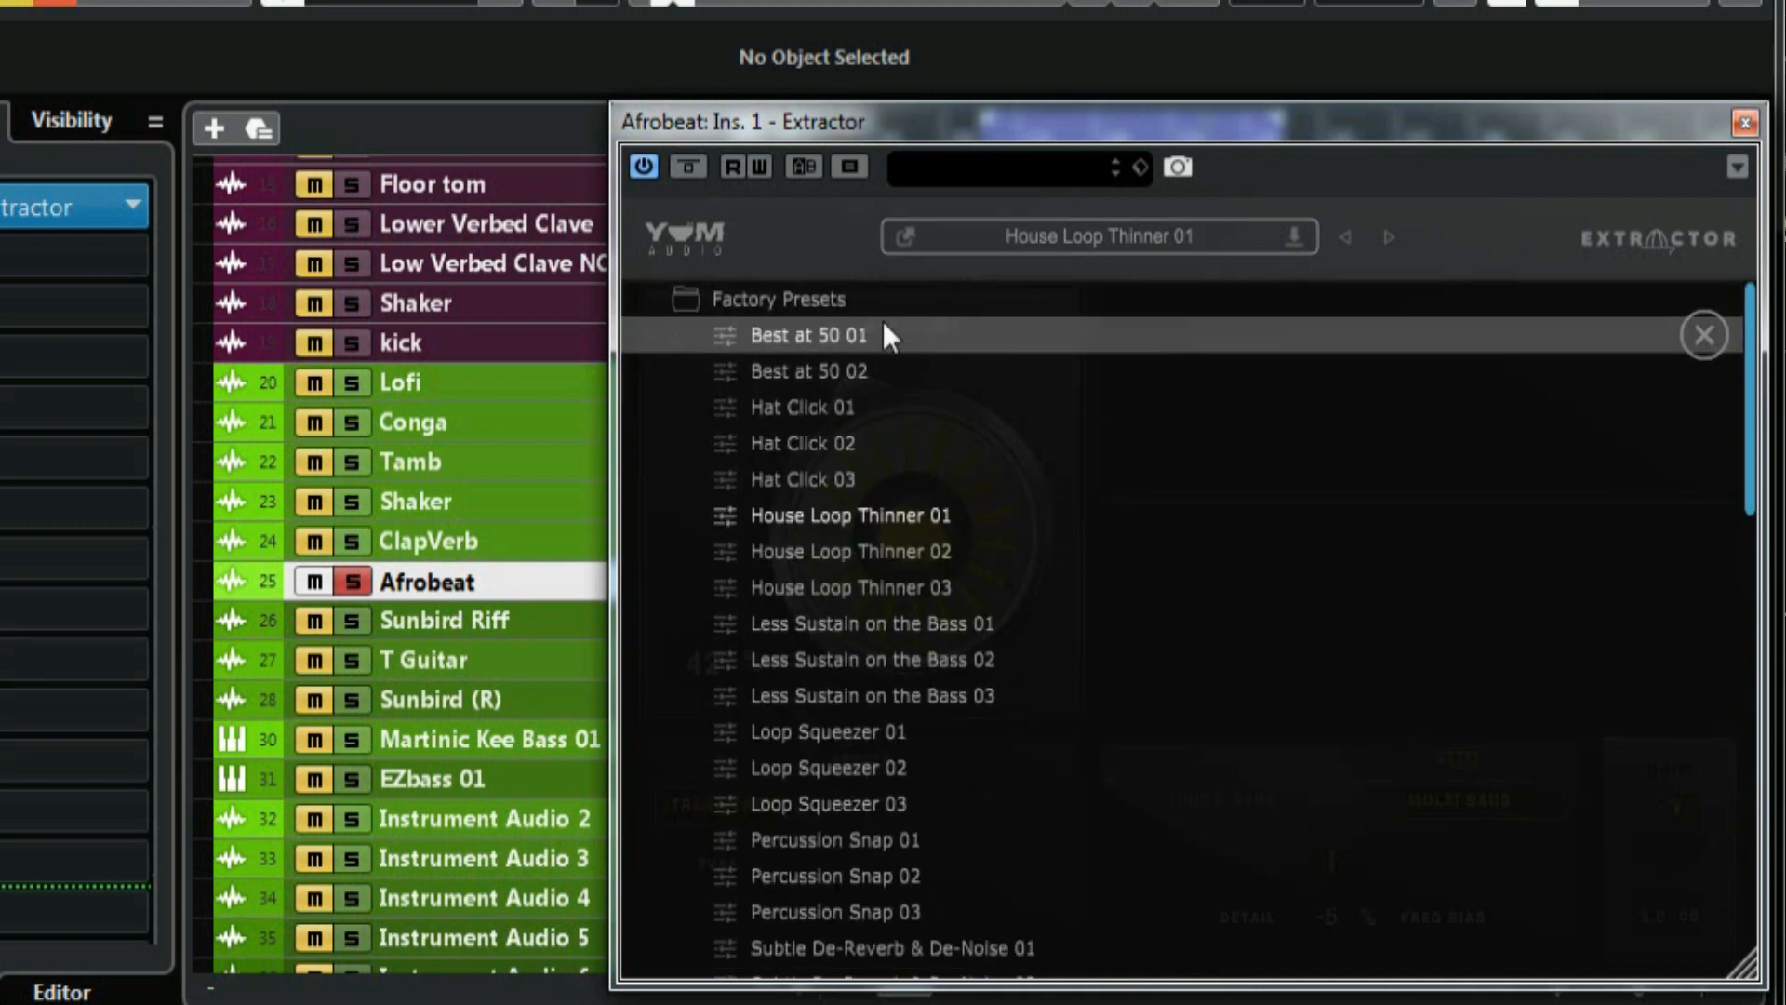
left_click(813, 245)
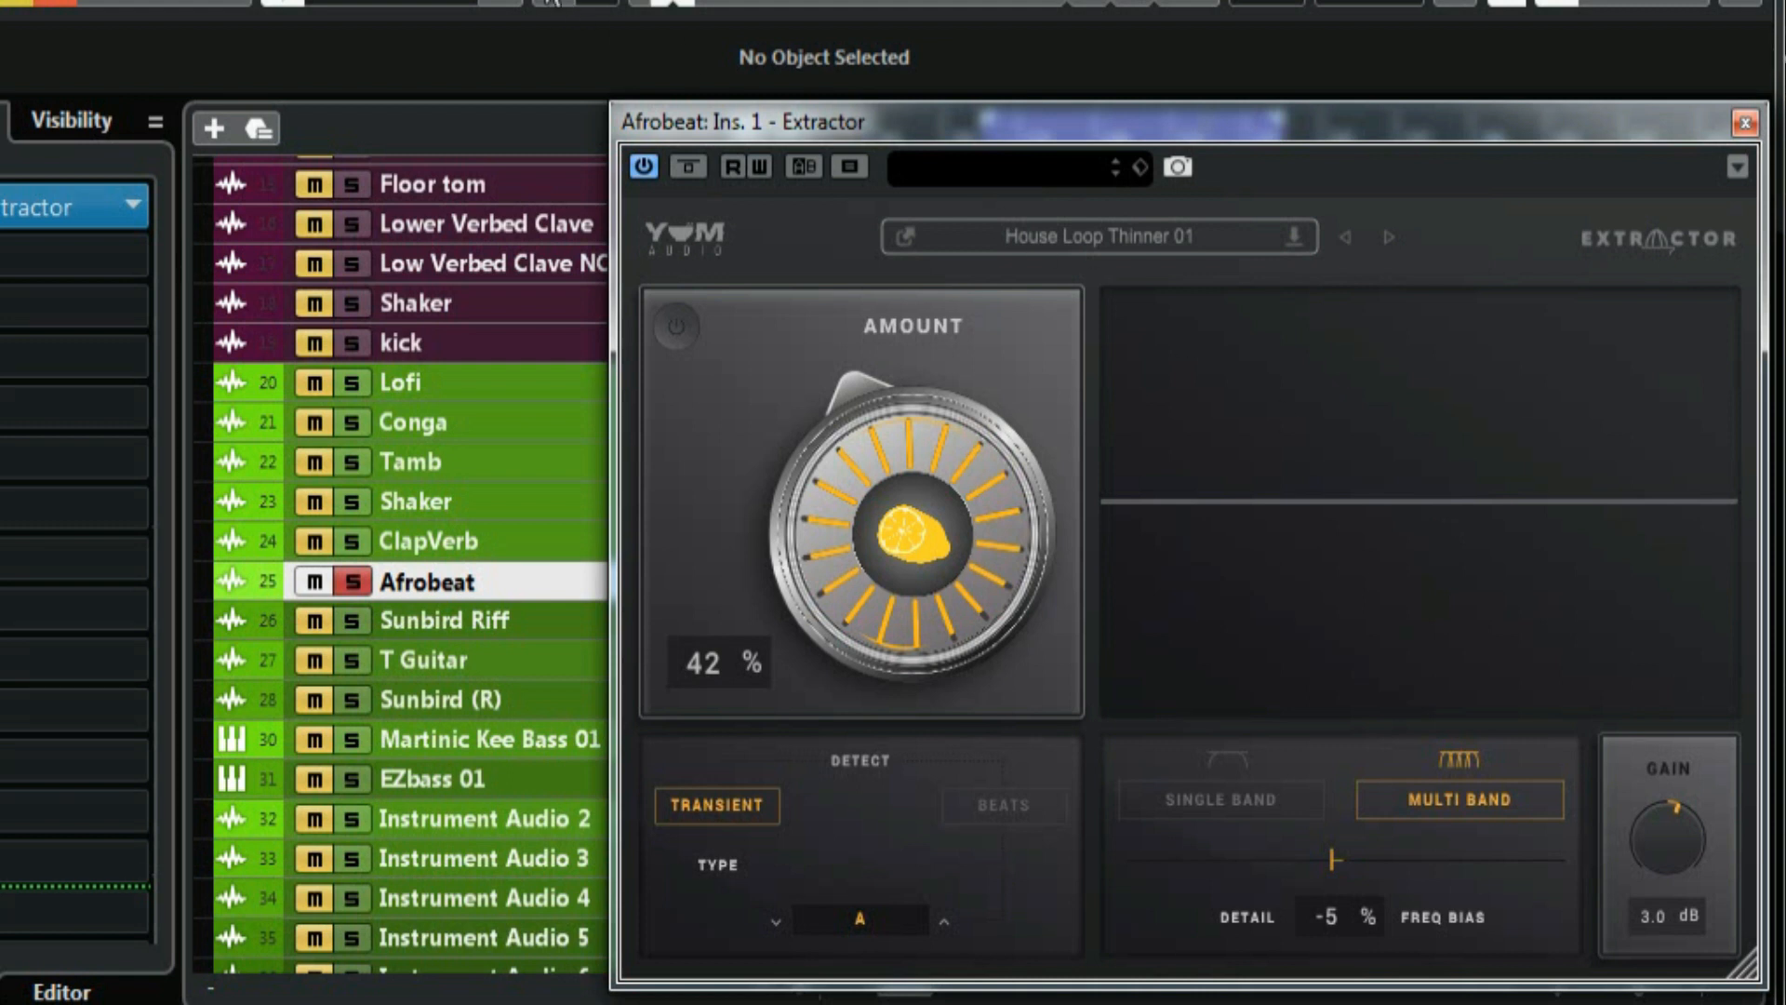
Step: Try Extractor's transient detection types on the Afrobeat track and return to type A
left_click(19, 206)
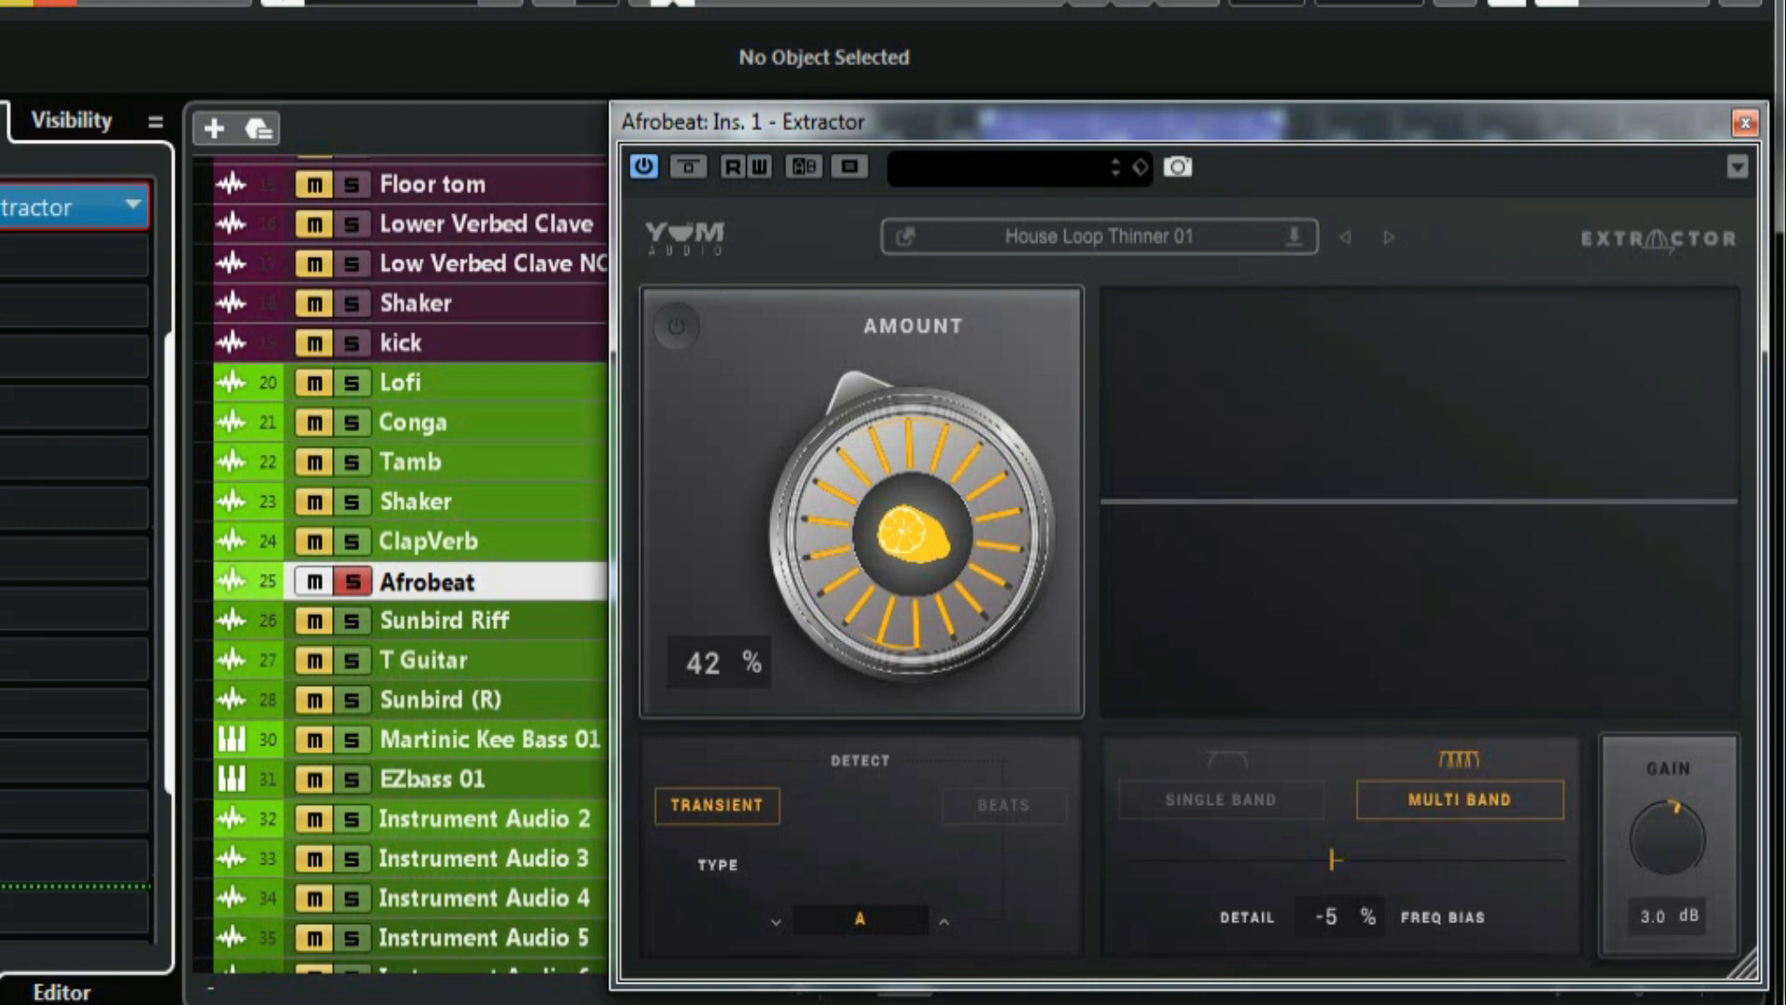
key("space")
left_click(768, 927)
left_click(768, 927)
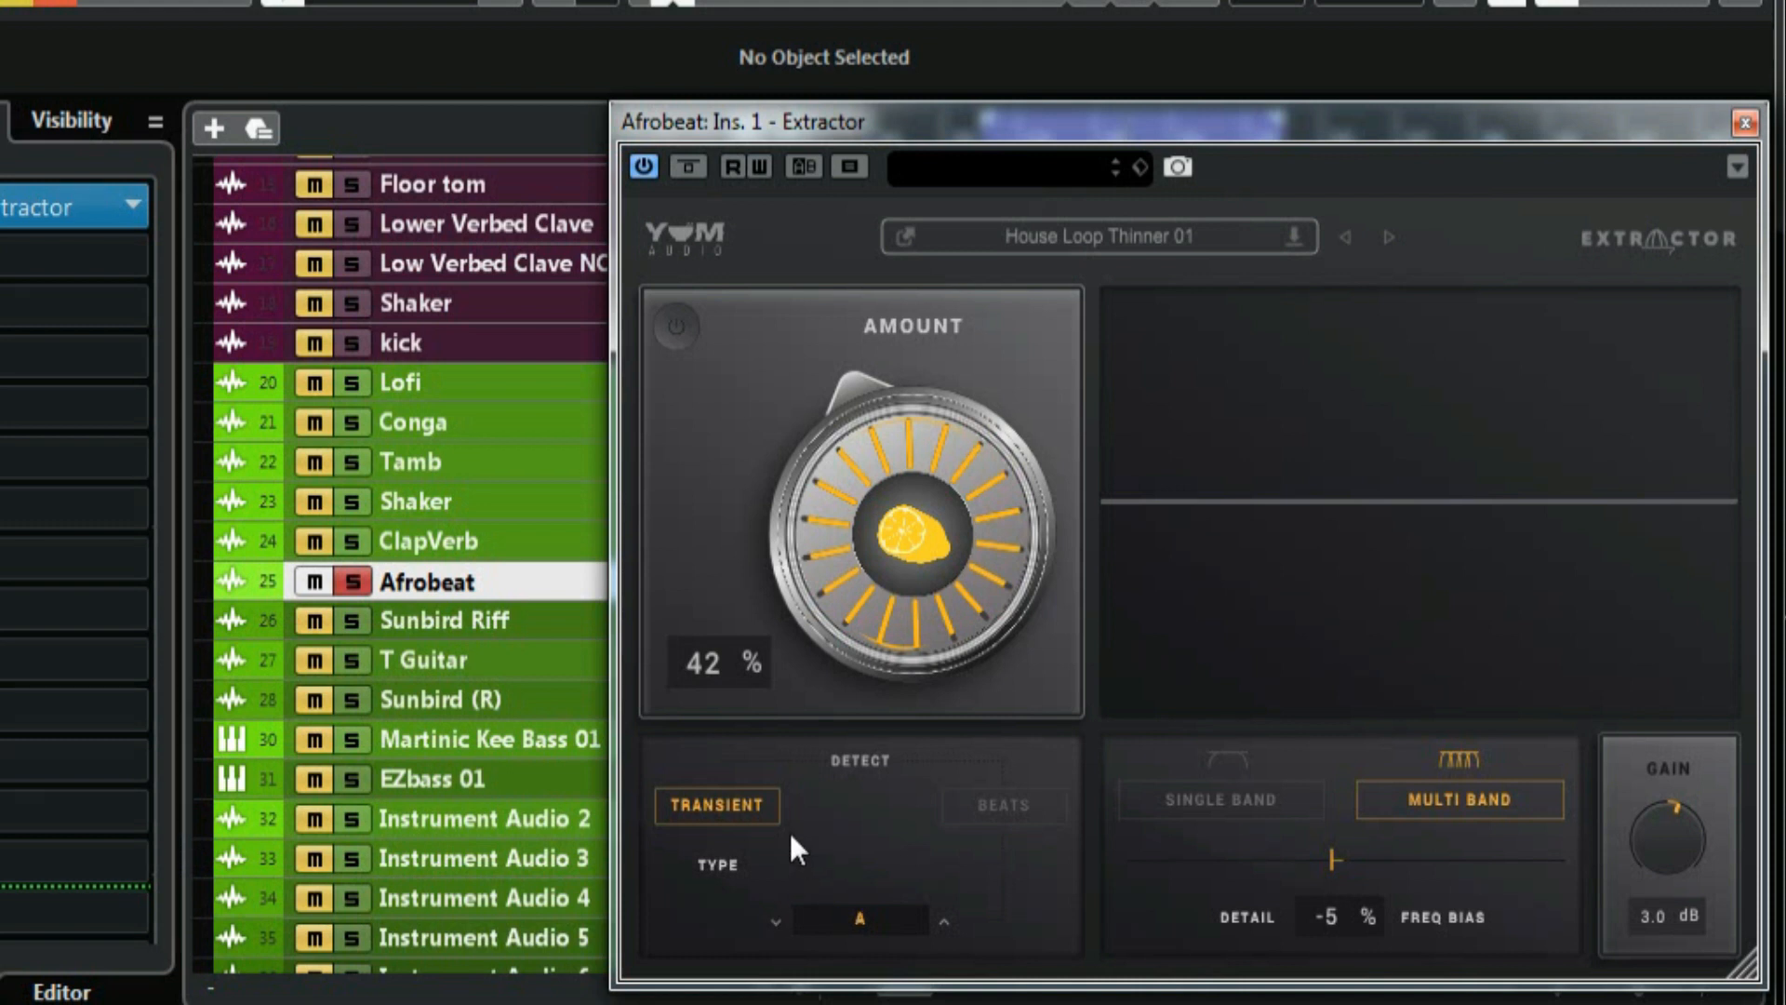
Step: Try Extractor's Beats detection with different division values, and switch detection back to Transient
left_click(1019, 812)
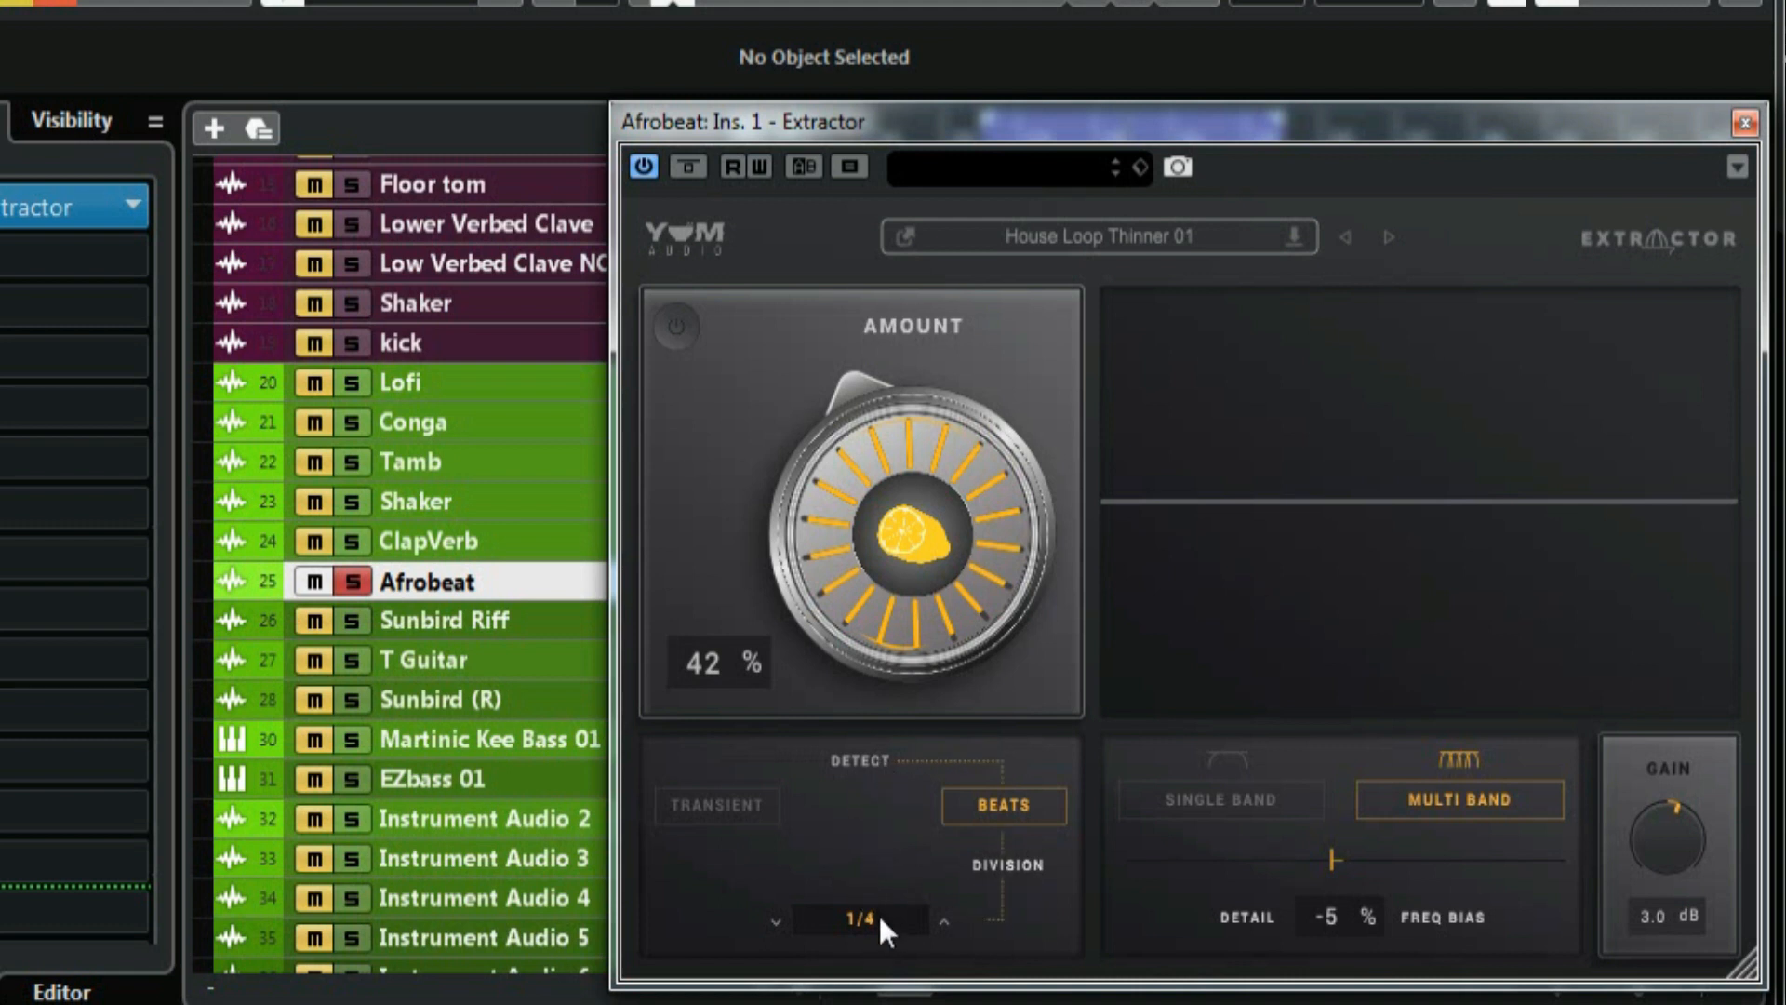
left_click(942, 920)
left_click(941, 920)
left_click(938, 916)
left_click(938, 916)
left_click(938, 916)
left_click(718, 807)
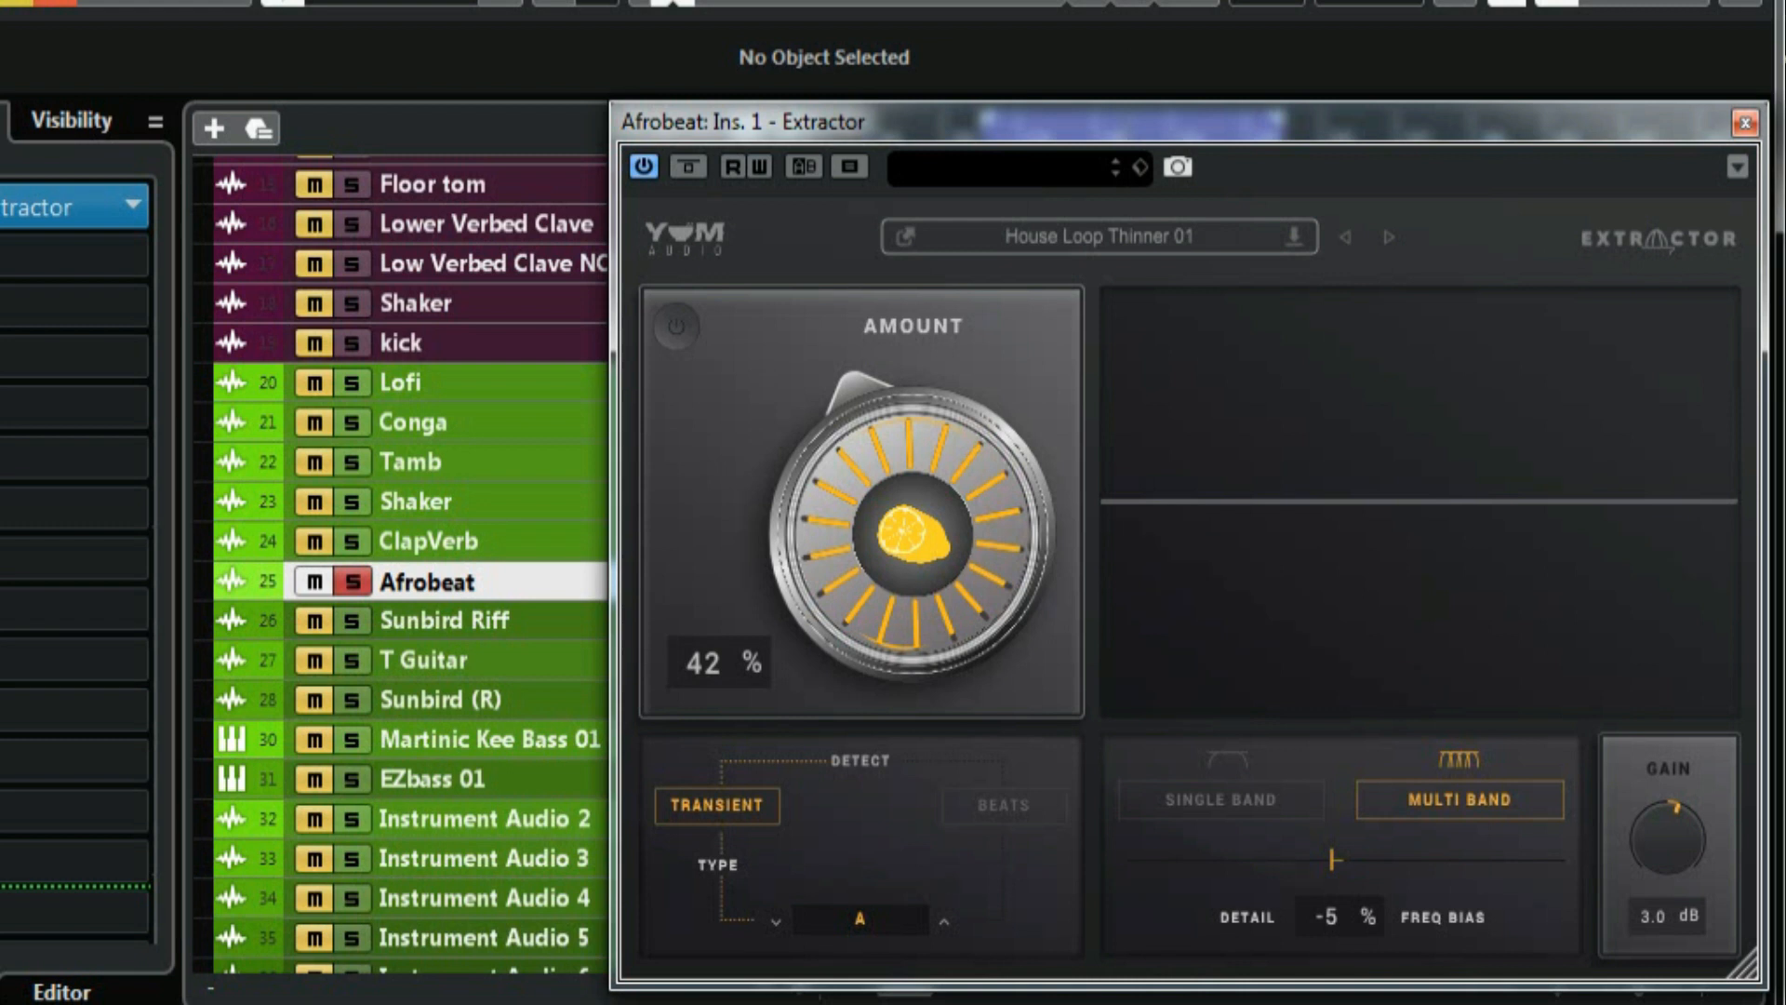
Step: Play the Afrobeat loop to hear how Extractor affects it with the House Loop Thinner 01 preset
left_click(37, 206)
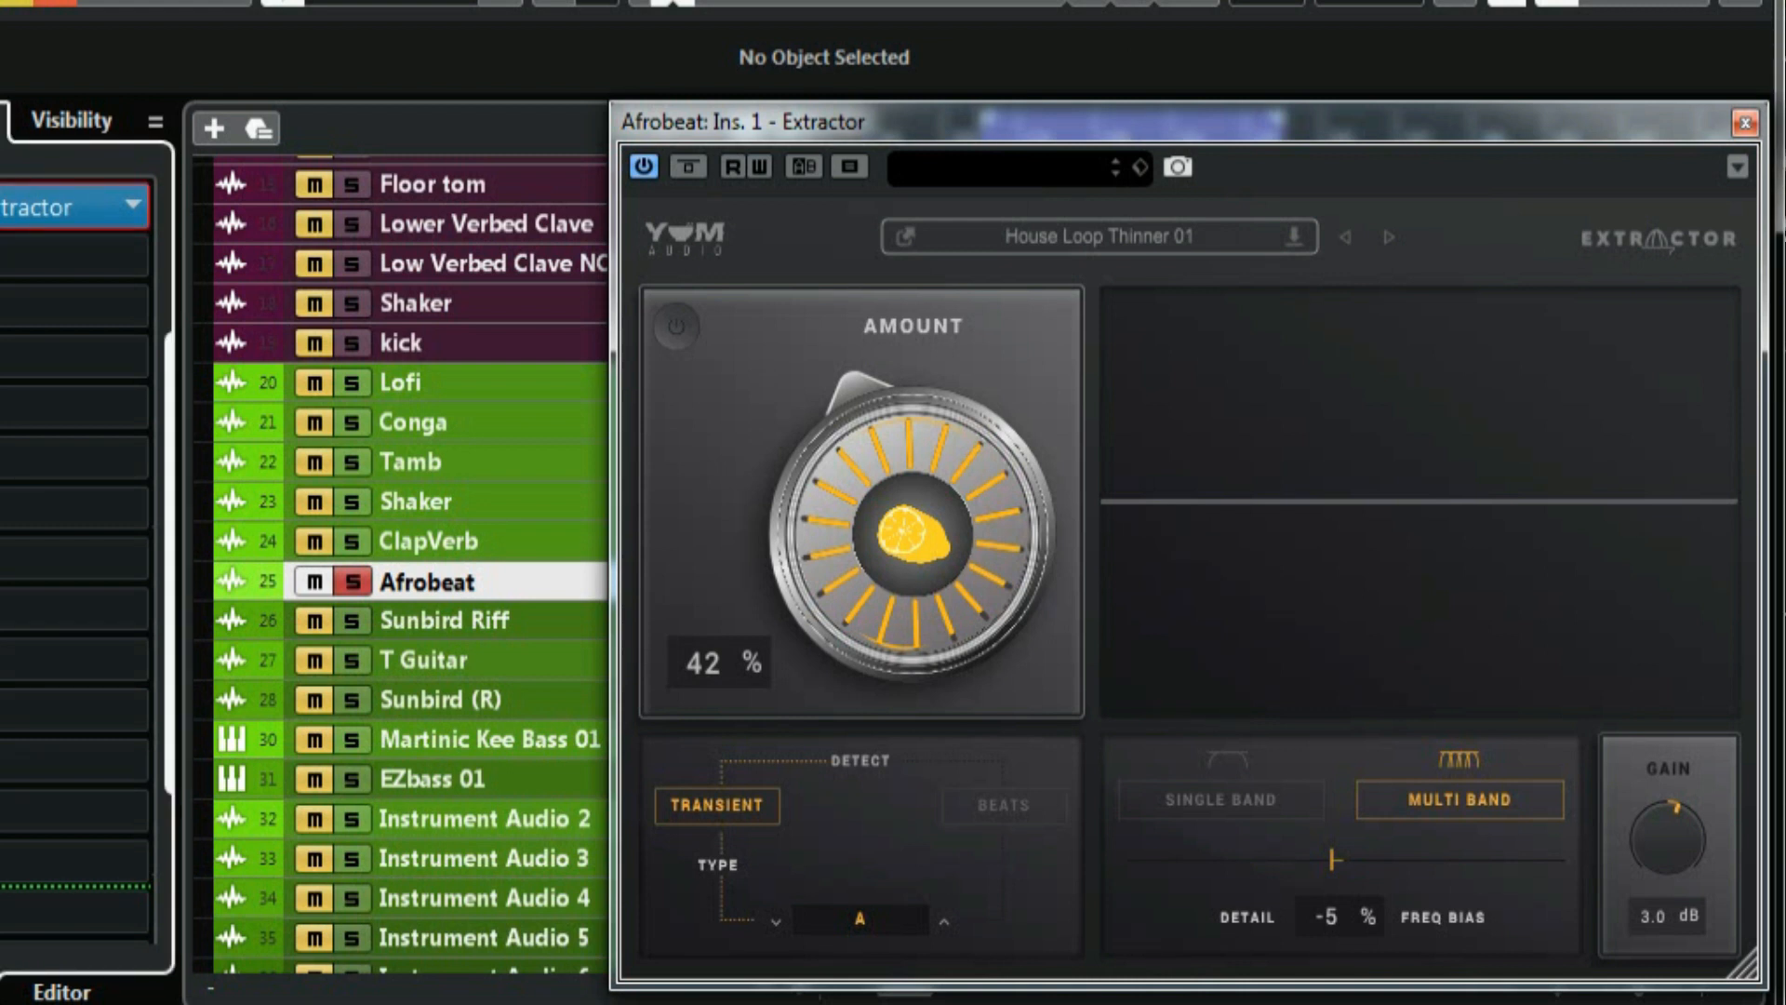
key("space")
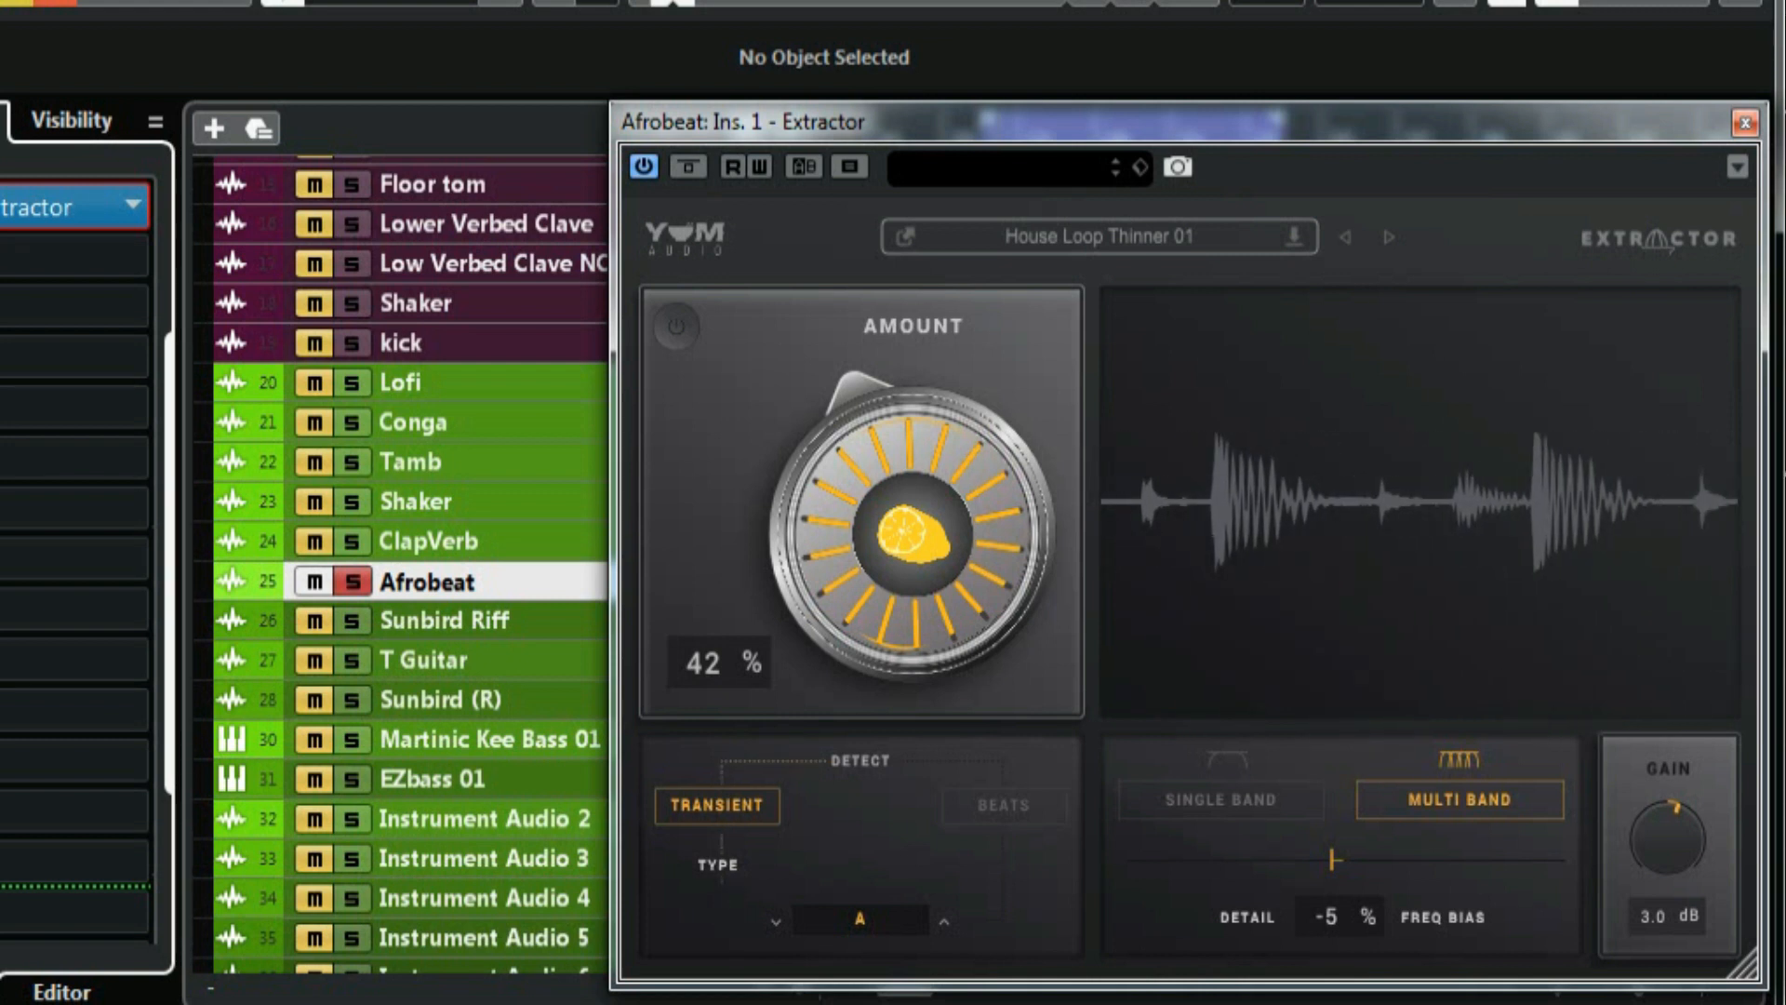
key("space")
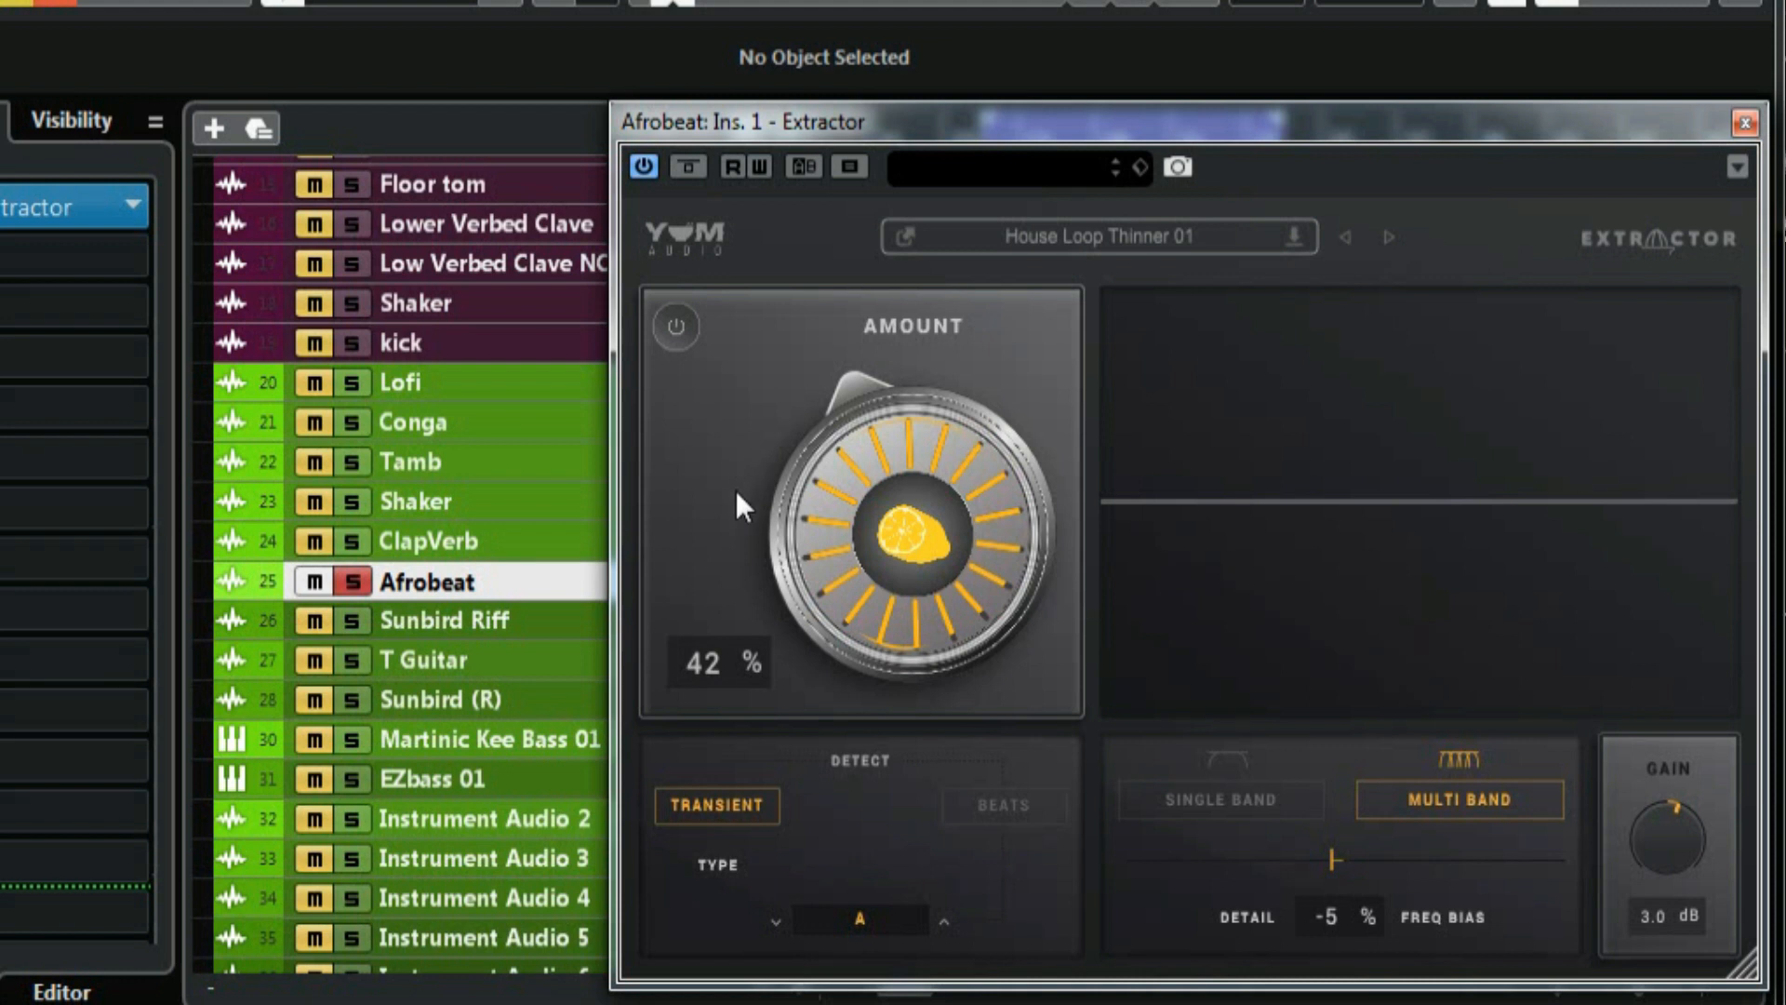
key("space")
Step: Compare Single Band processing with Multi Band on the Afrobeat loop during playback, ending on Multi Band
left_click(1211, 798)
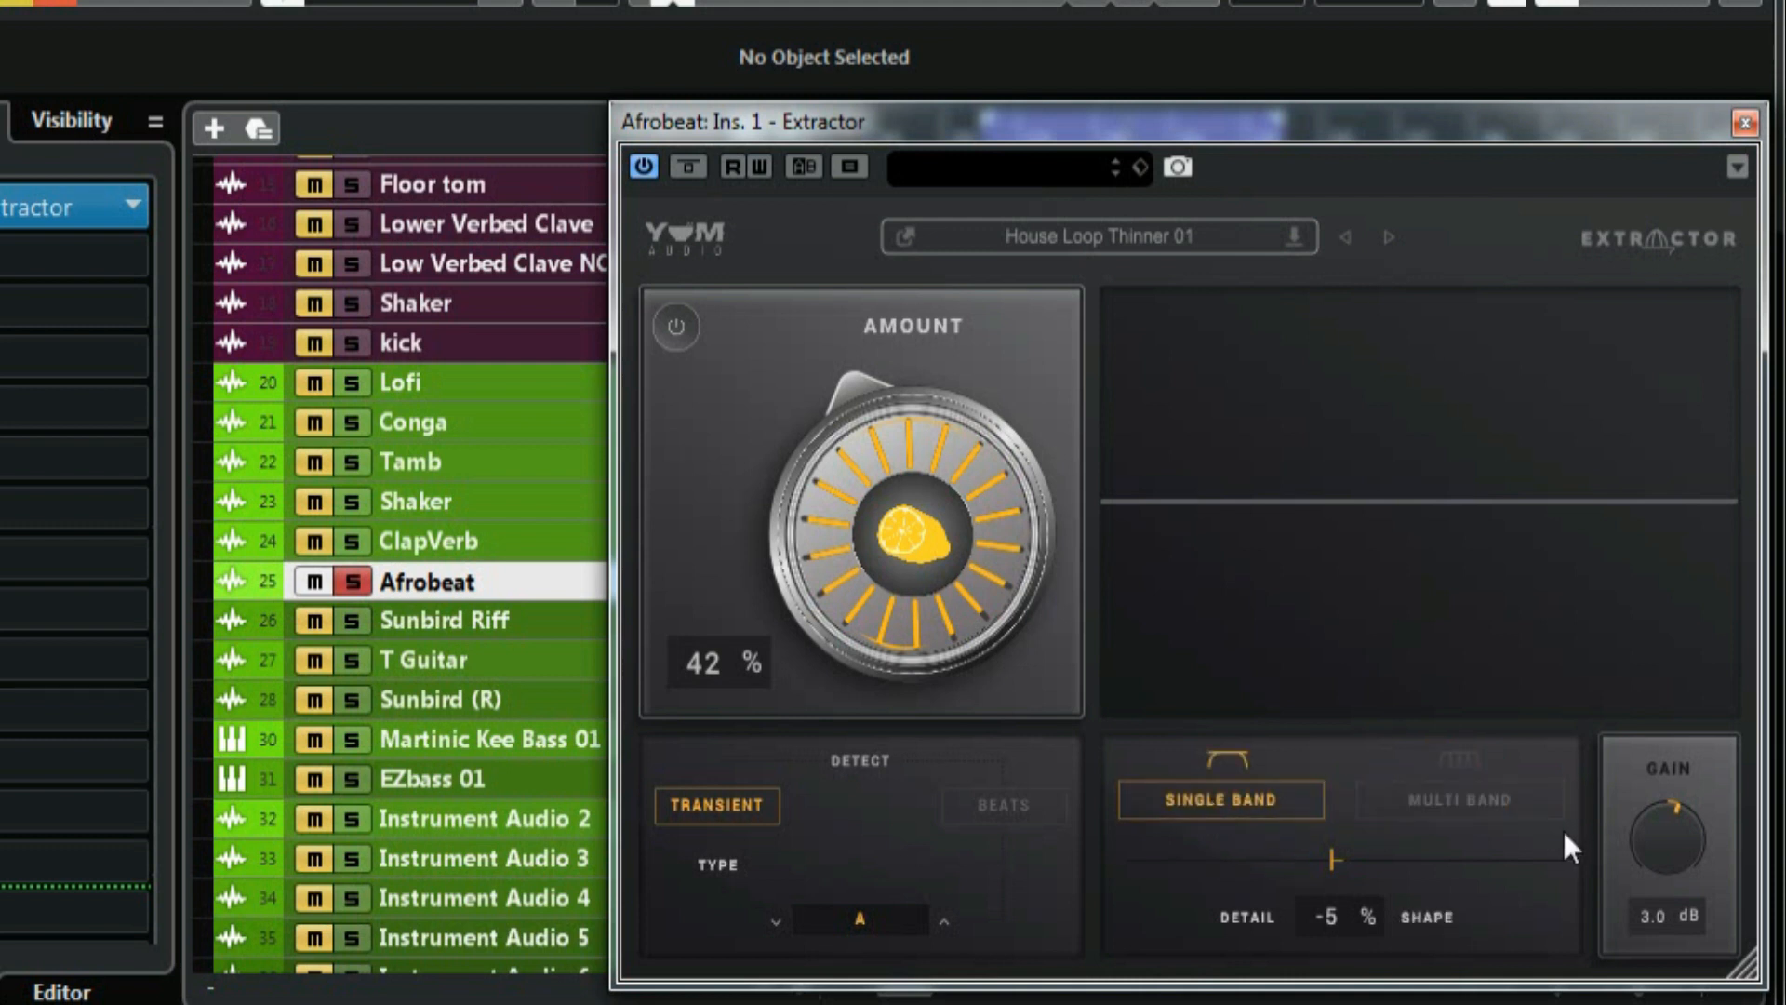
key("space")
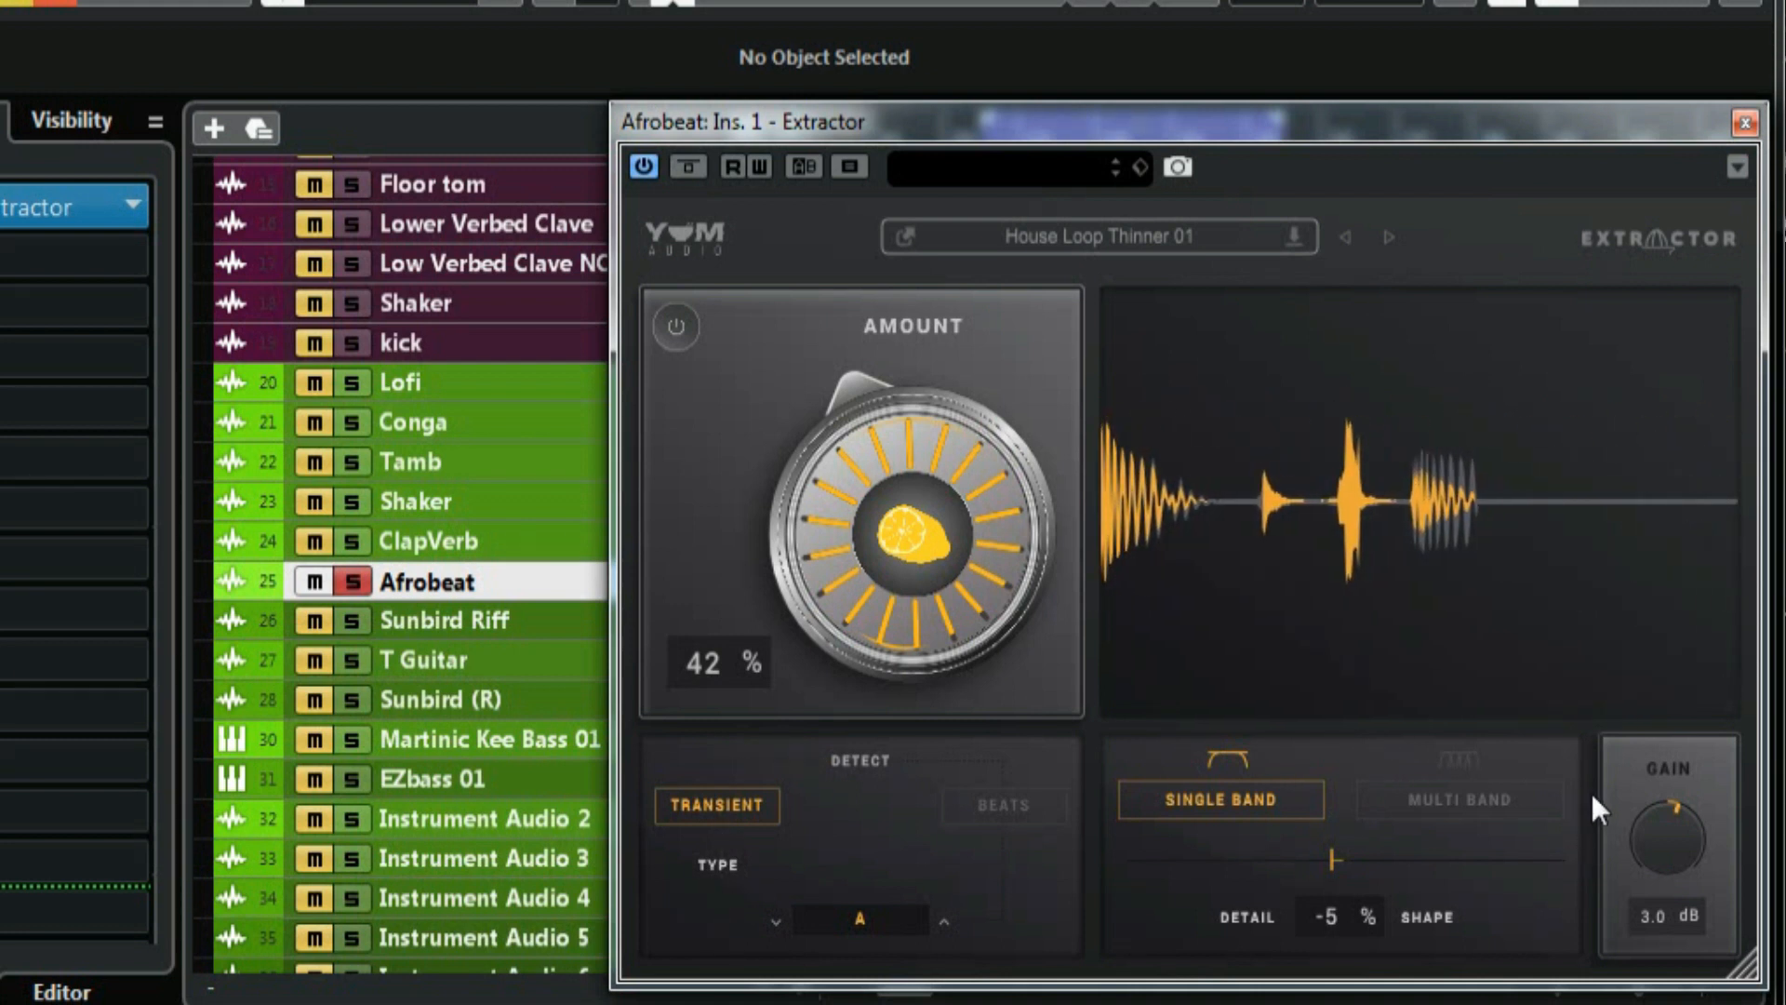
left_click(1480, 797)
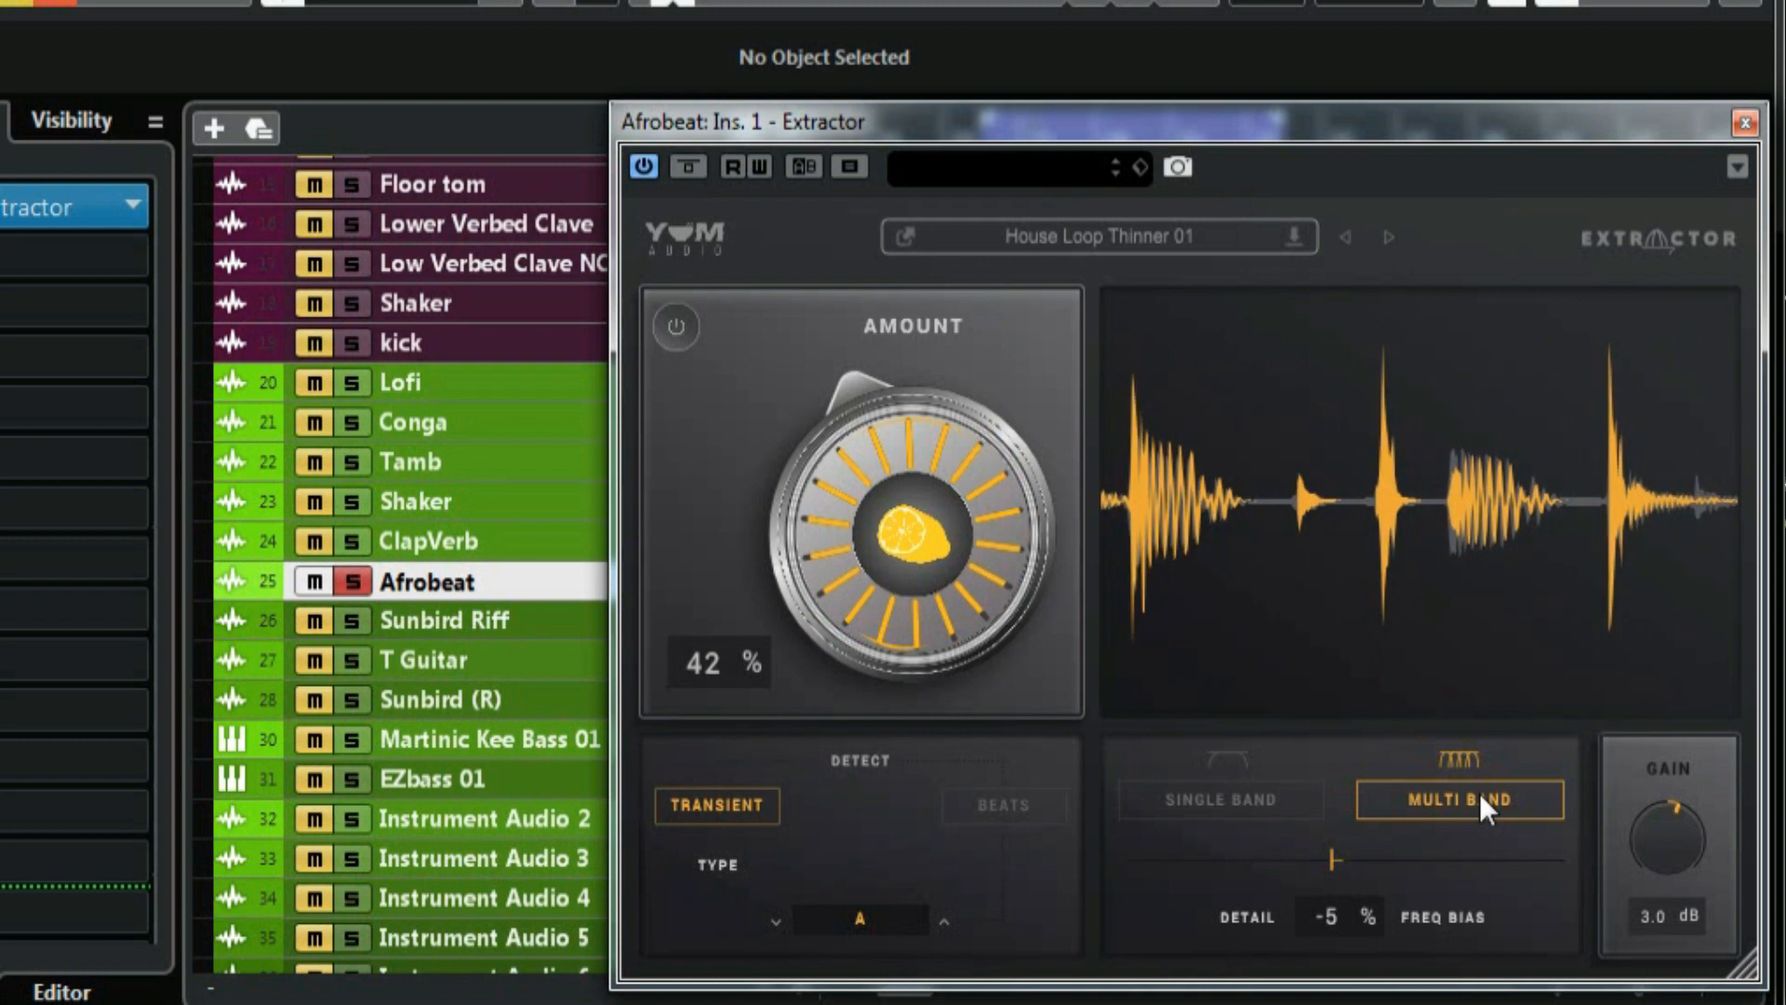
key("space")
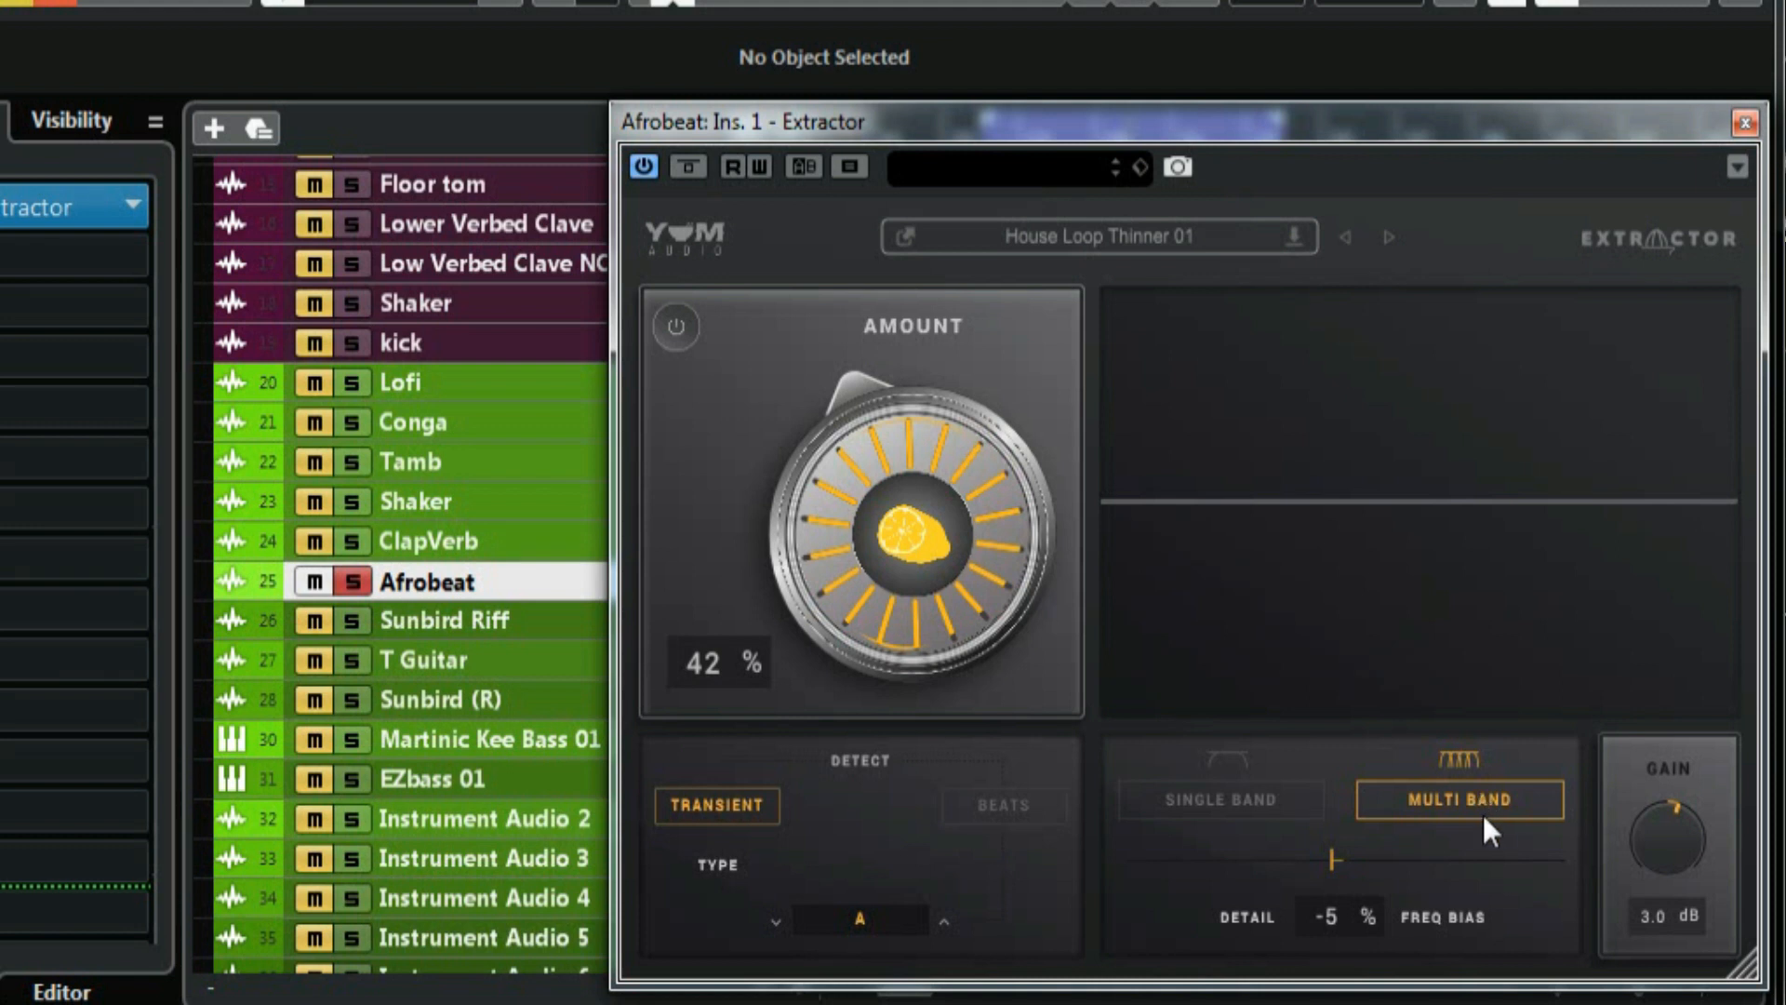
Step: Close the Extractor window and return the project cursor to the start of the loop range
left_click(1744, 122)
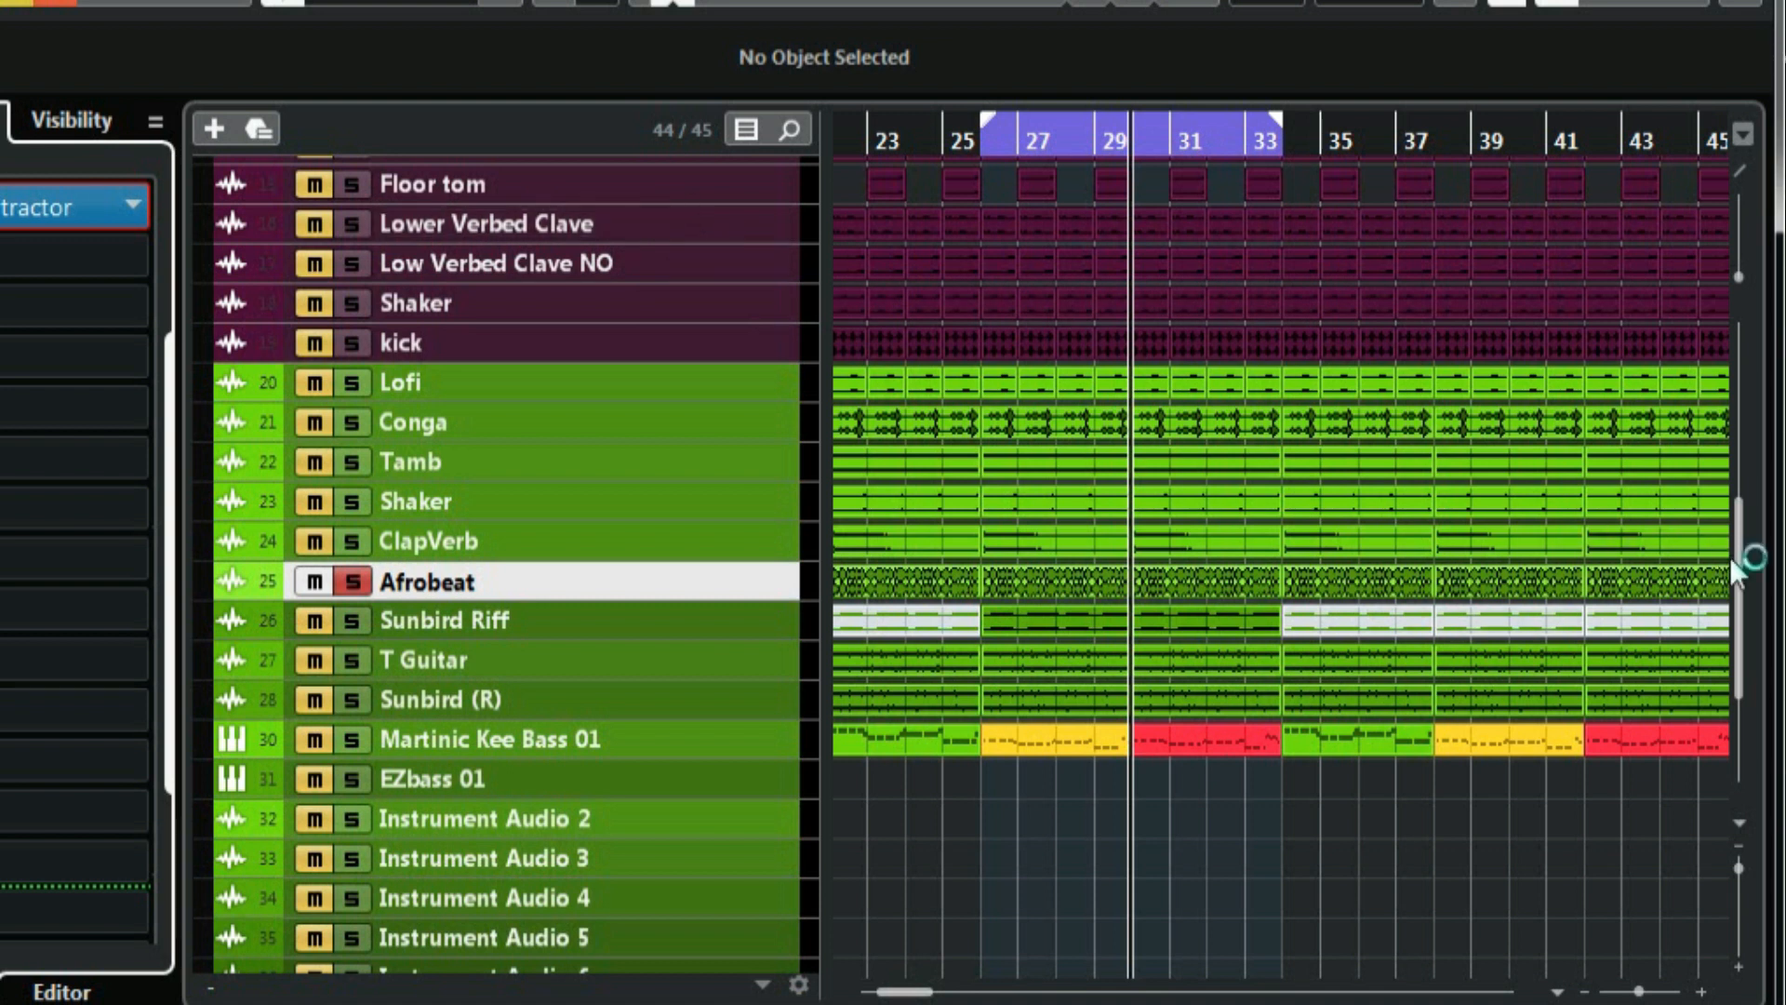
scroll(1738, 567, "up", 2)
scroll(1740, 582, "up", 1)
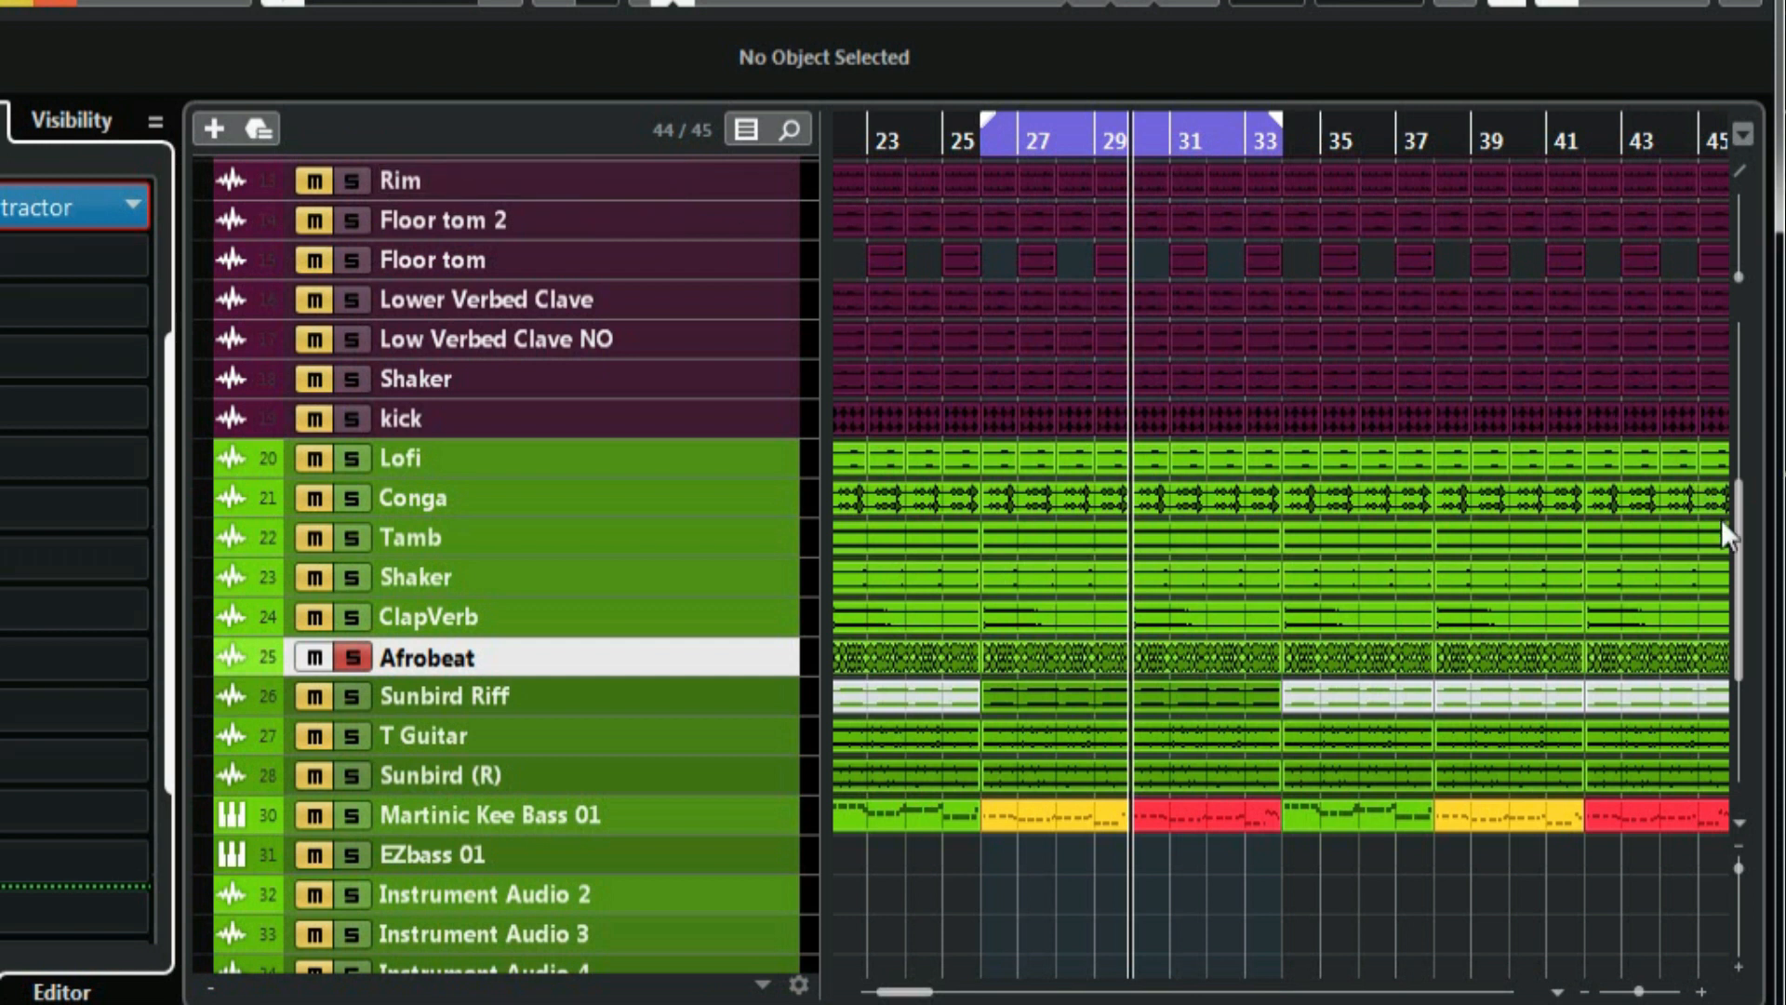
scroll(1742, 567, "up", 1)
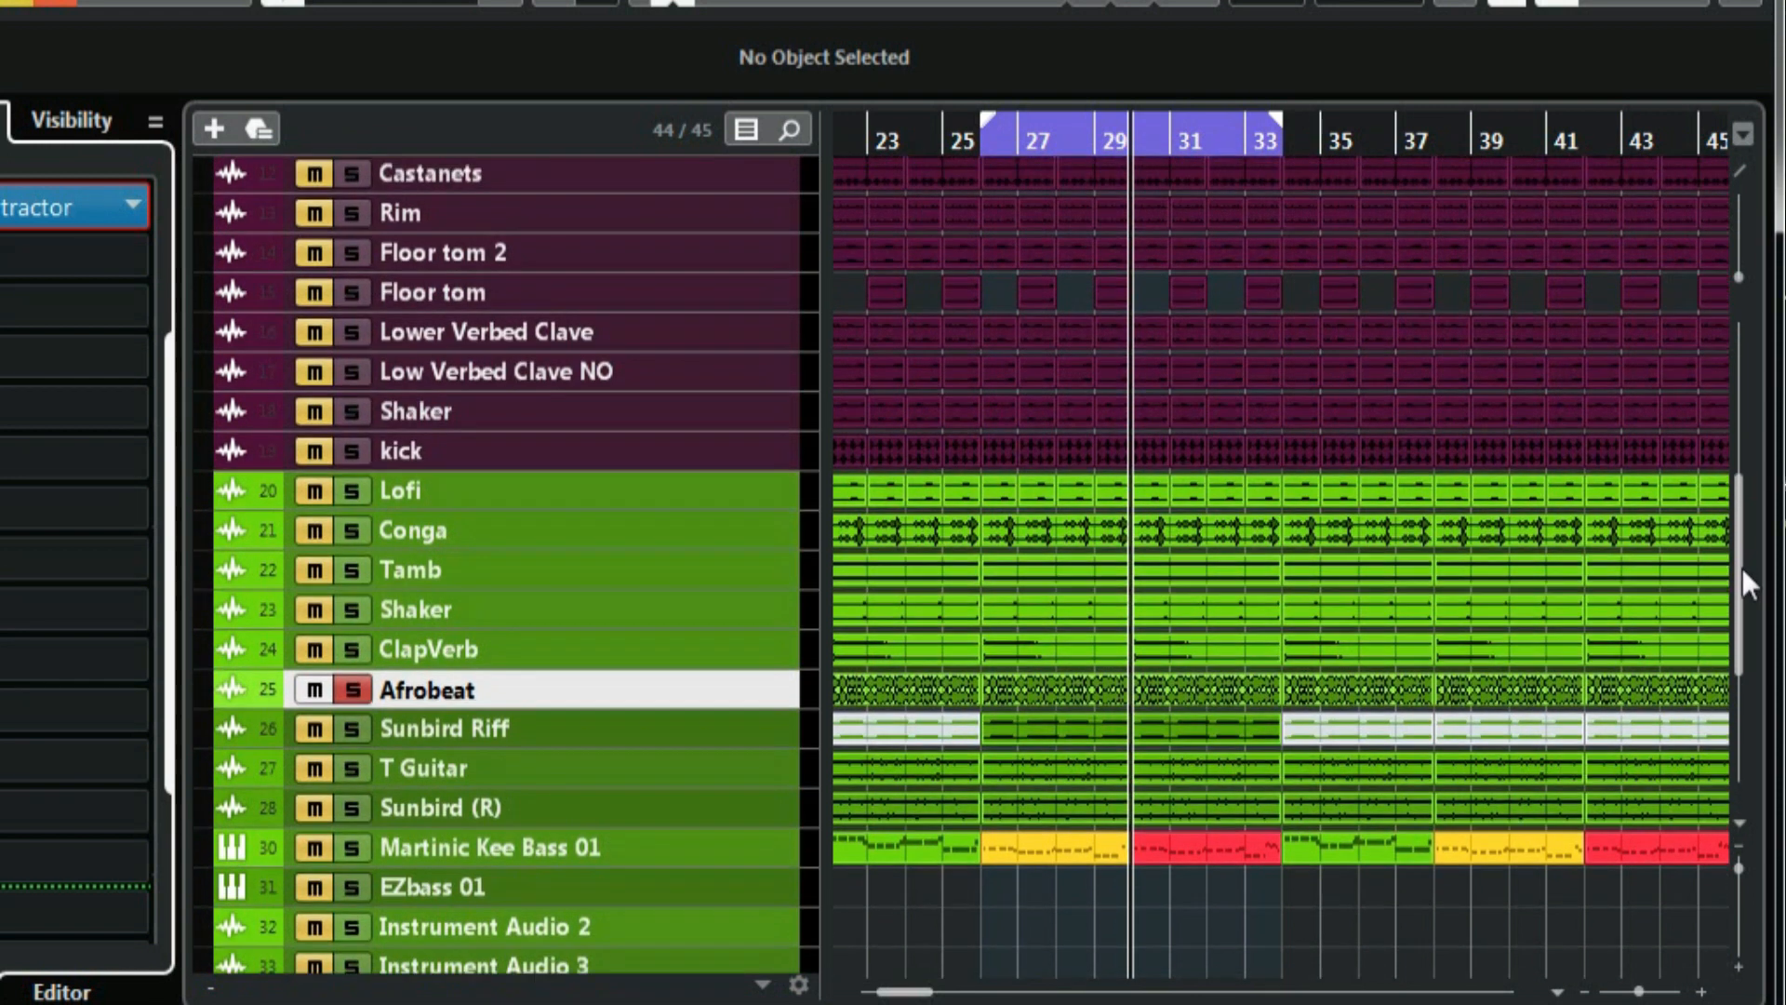
scroll(1741, 568, "up", 1)
scroll(1741, 567, "up", 2)
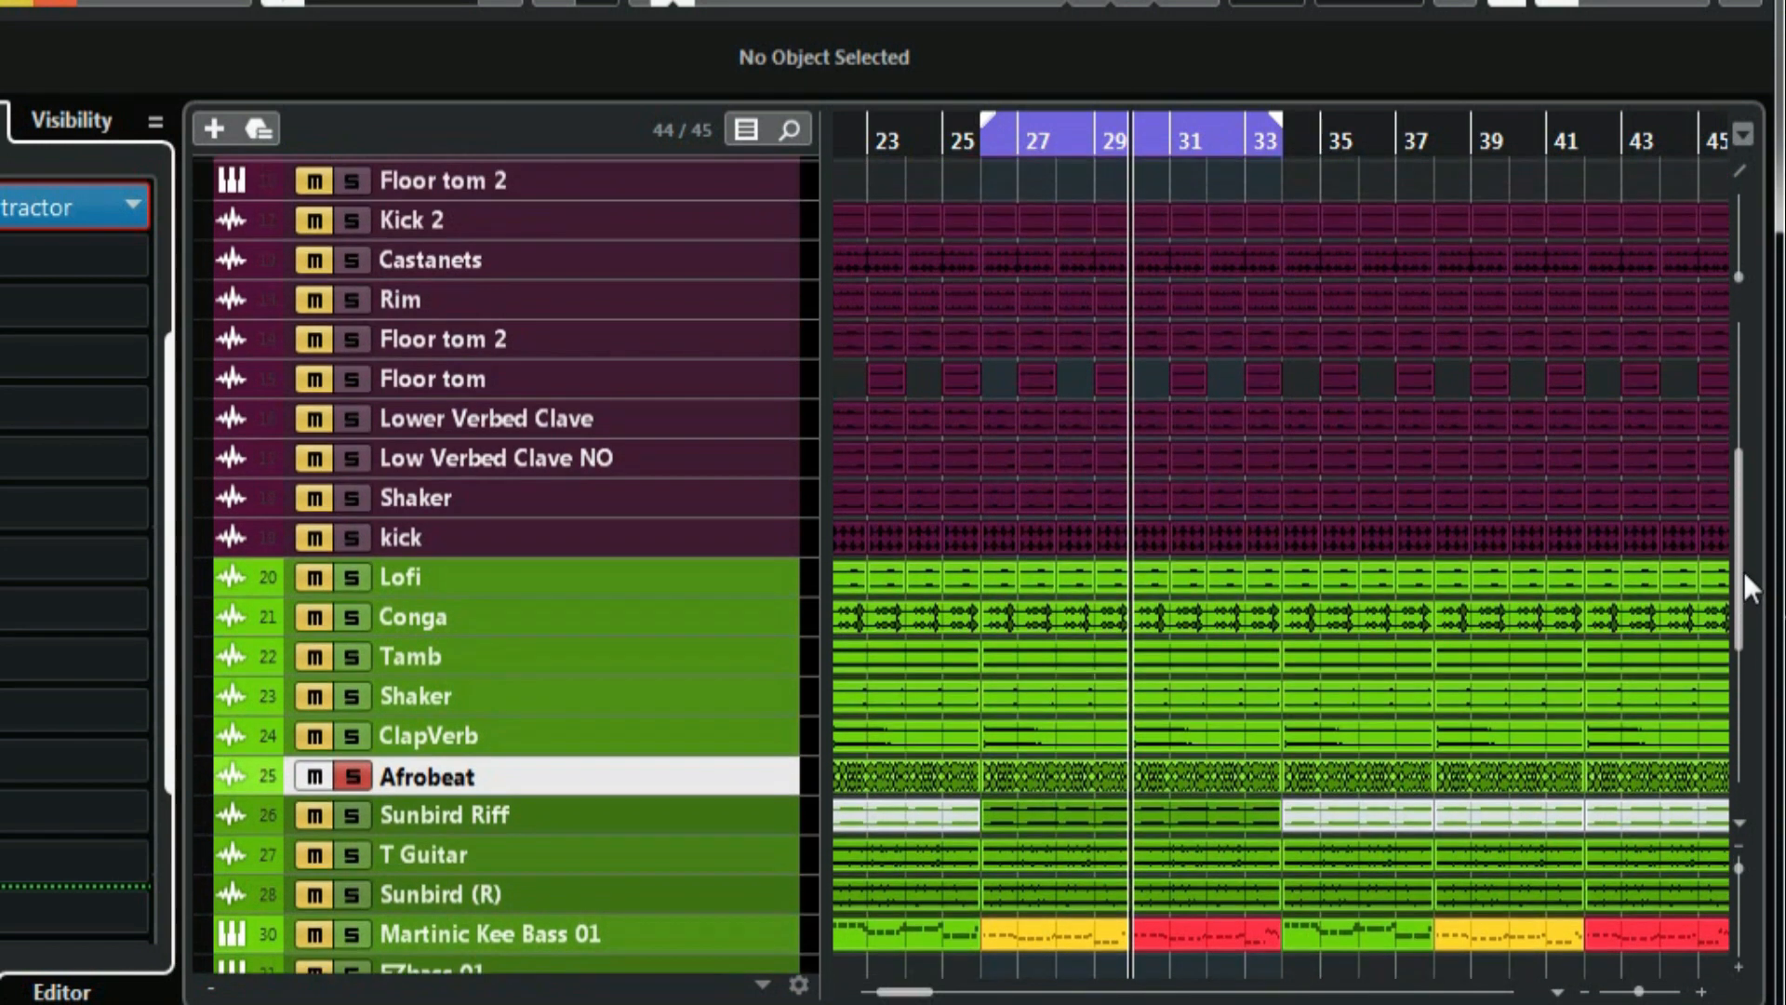
scroll(1747, 588, "up", 1)
scroll(1749, 592, "down", 4)
scroll(1751, 586, "down", 4)
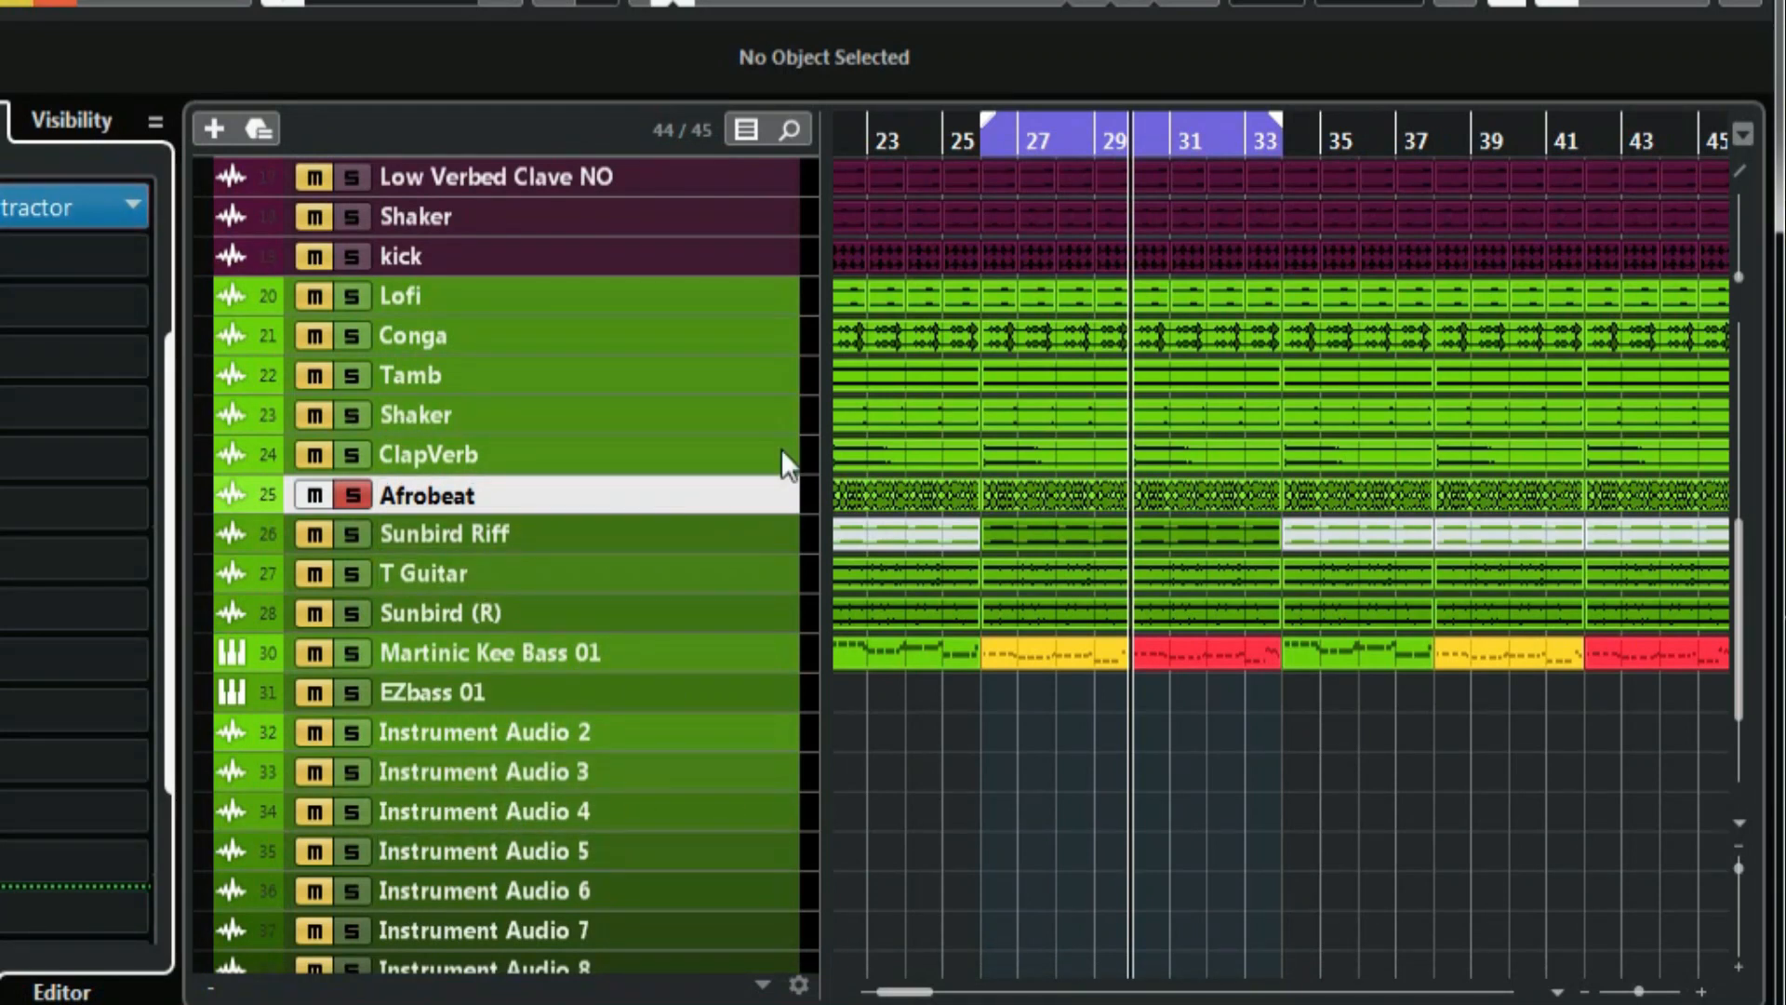
key("KP_1")
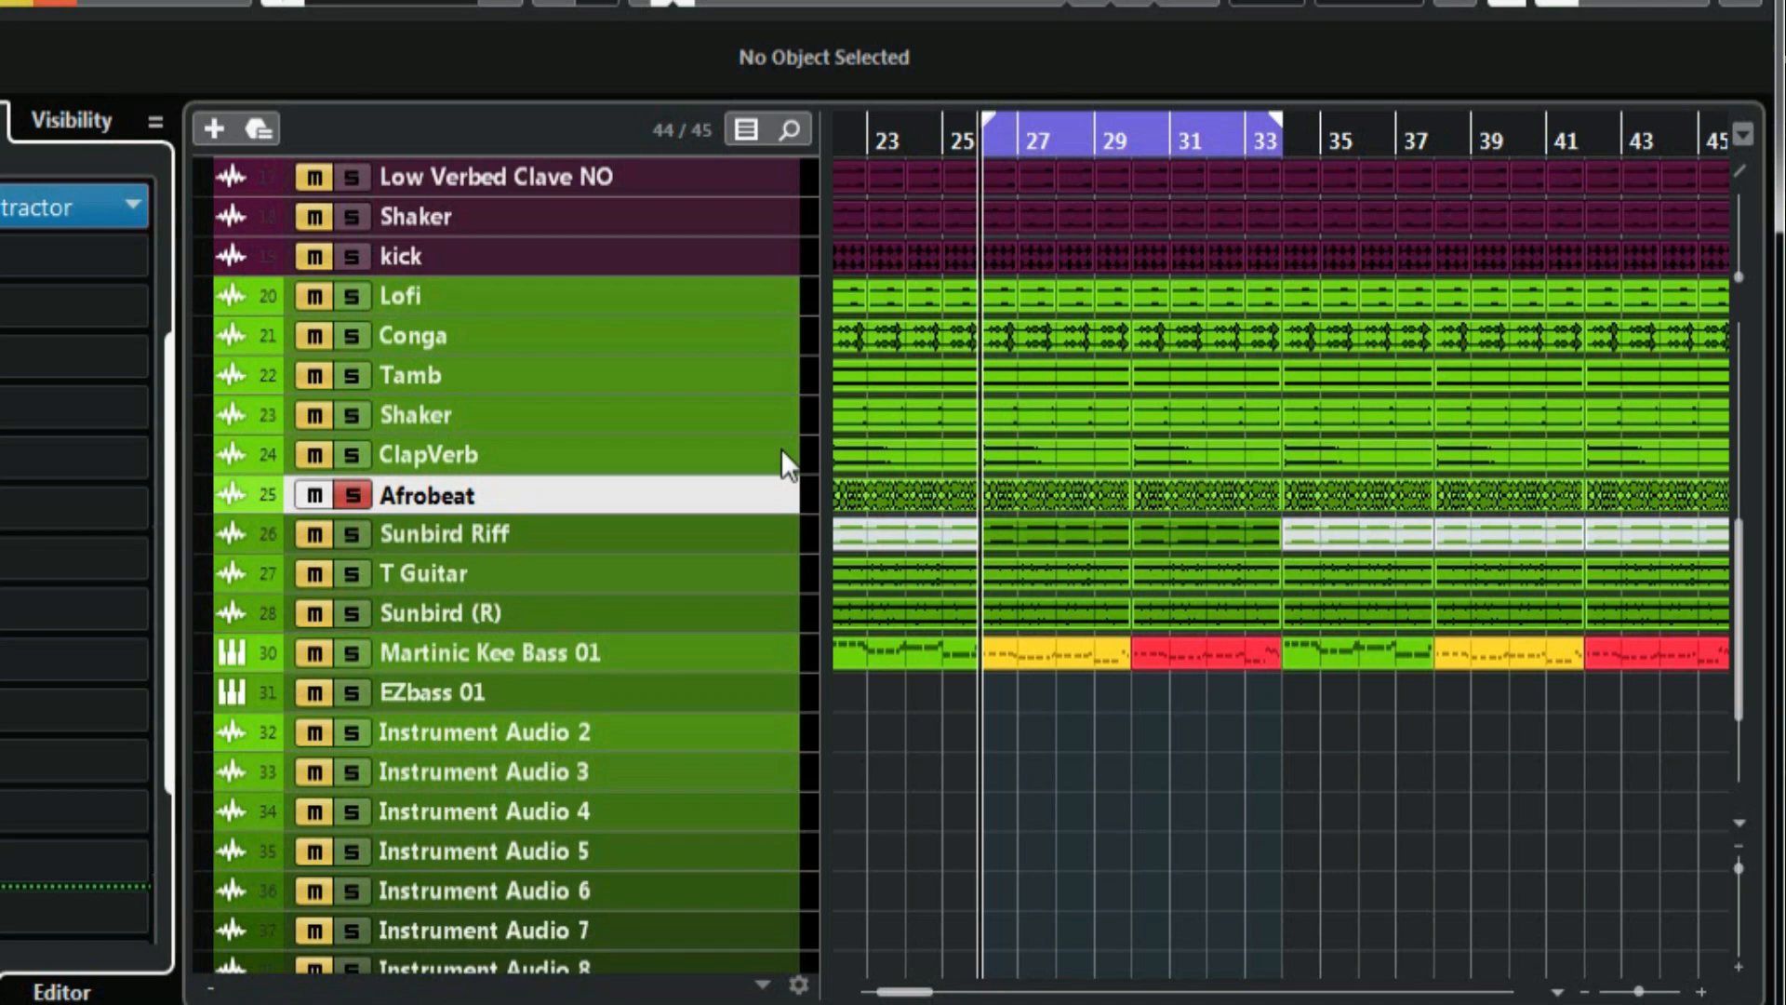